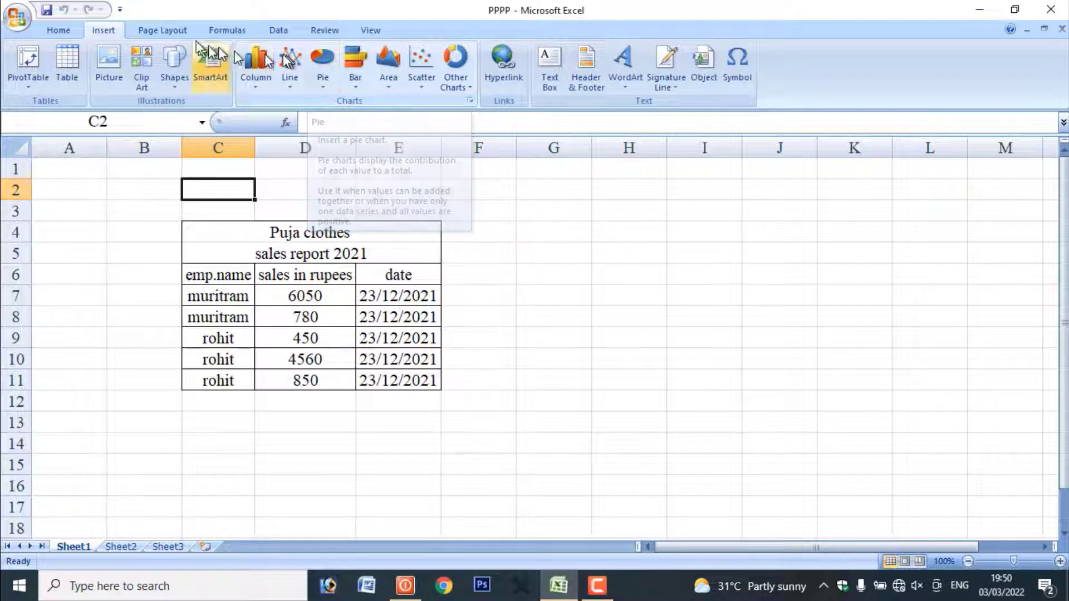
Collapse the ribbon to hide its commands, and expand it again with the Home commands showing
{"action": "left_click", "coordinate": [164, 30]}
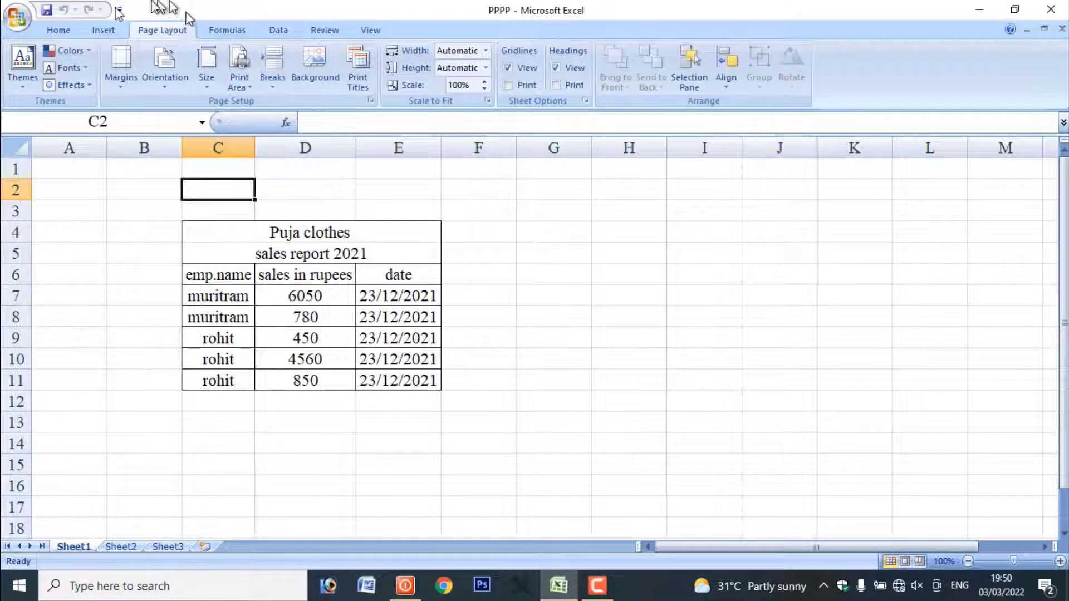
{"action": "left_click", "coordinate": [58, 25]}
{"action": "double_click", "coordinate": [58, 25]}
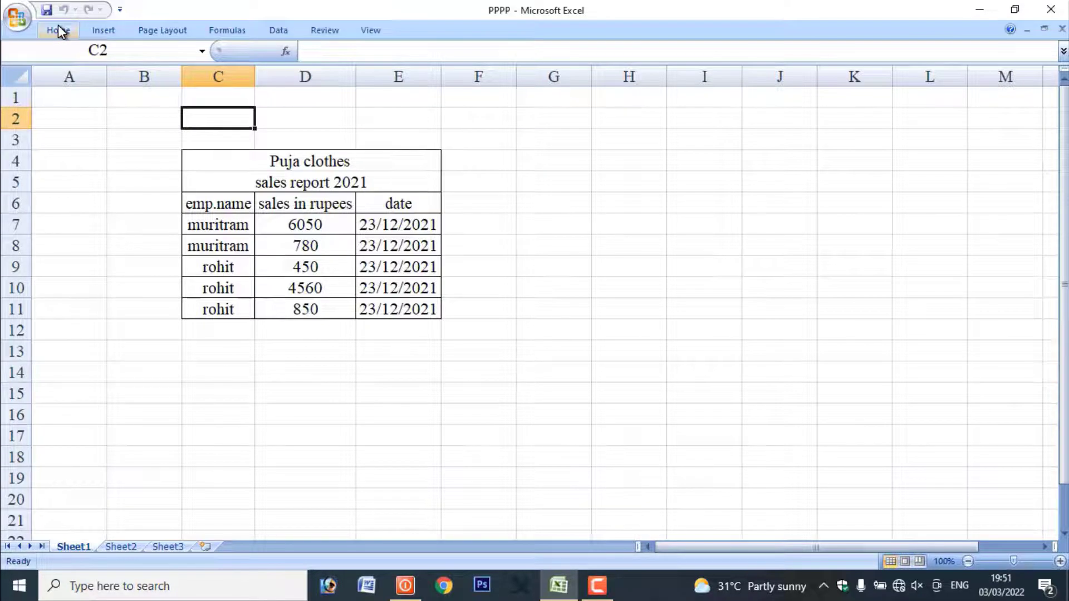
{"action": "double_click", "coordinate": [58, 25]}
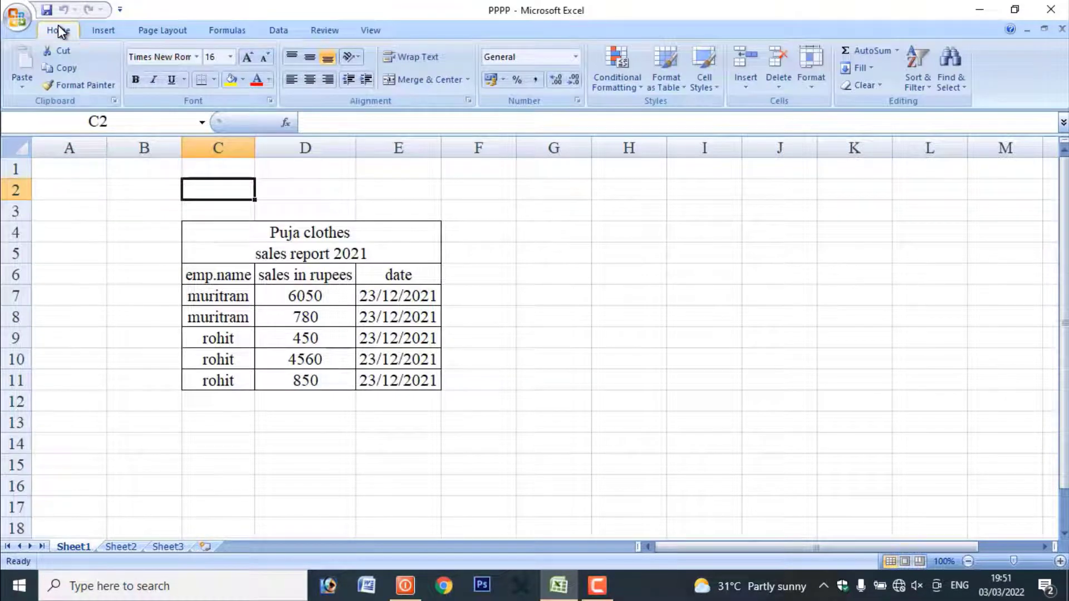
Select the entire worksheet to check its total number of rows and columns, and return to cell A1
{"action": "left_click", "coordinate": [74, 175]}
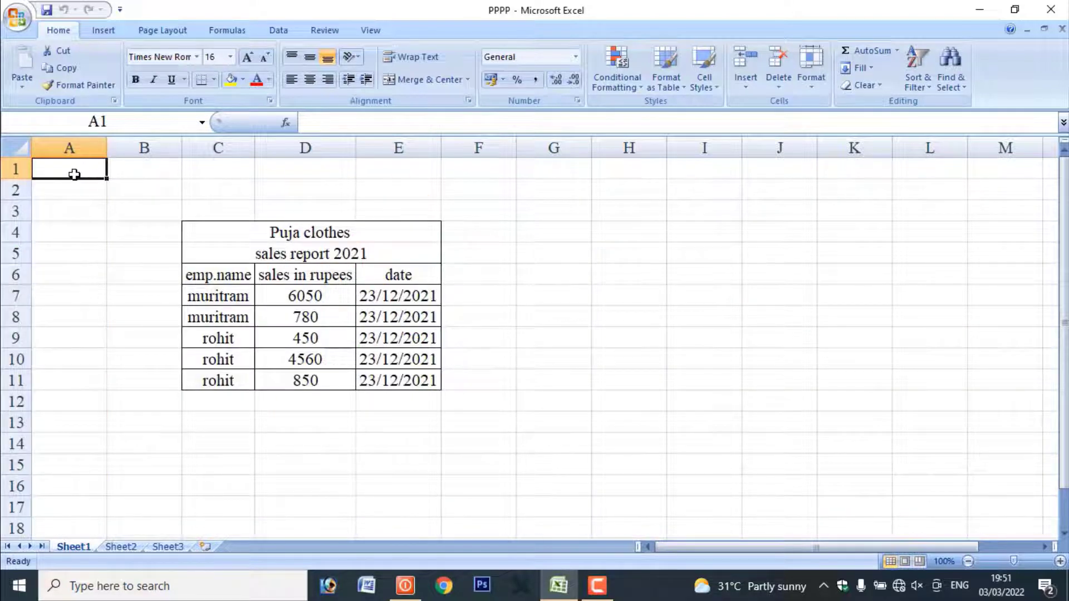
{"action": "left_click", "coordinate": [92, 191]}
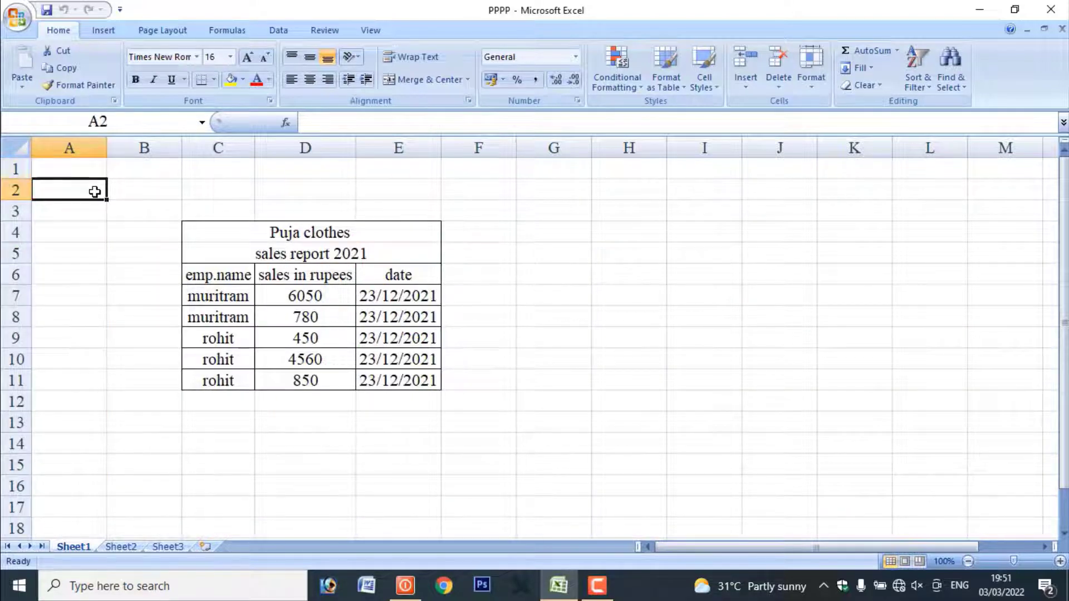
{"action": "left_click", "coordinate": [11, 149]}
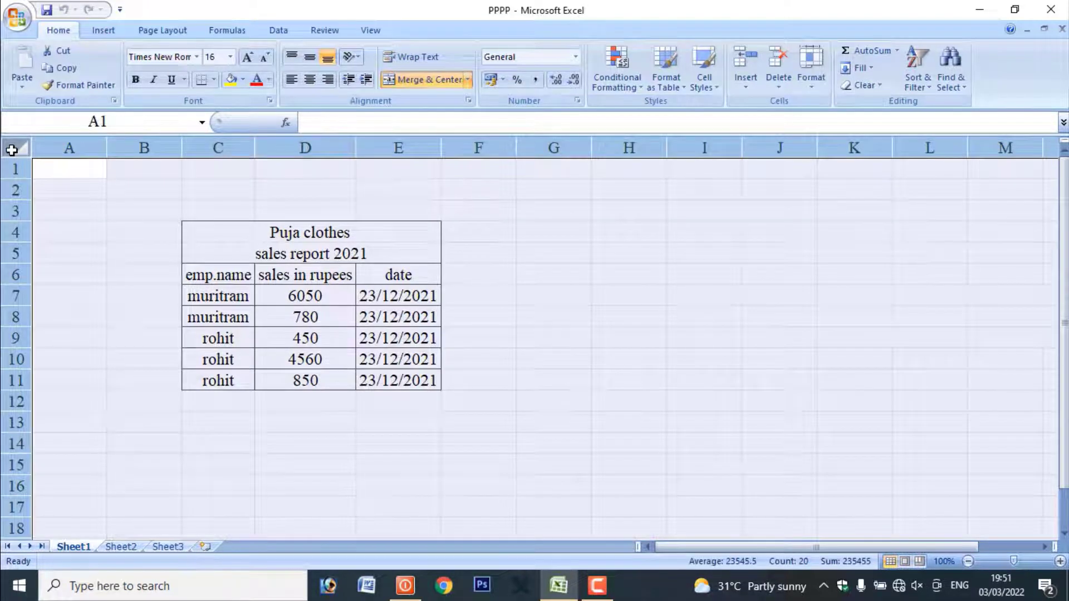
{"action": "left_click", "coordinate": [55, 184]}
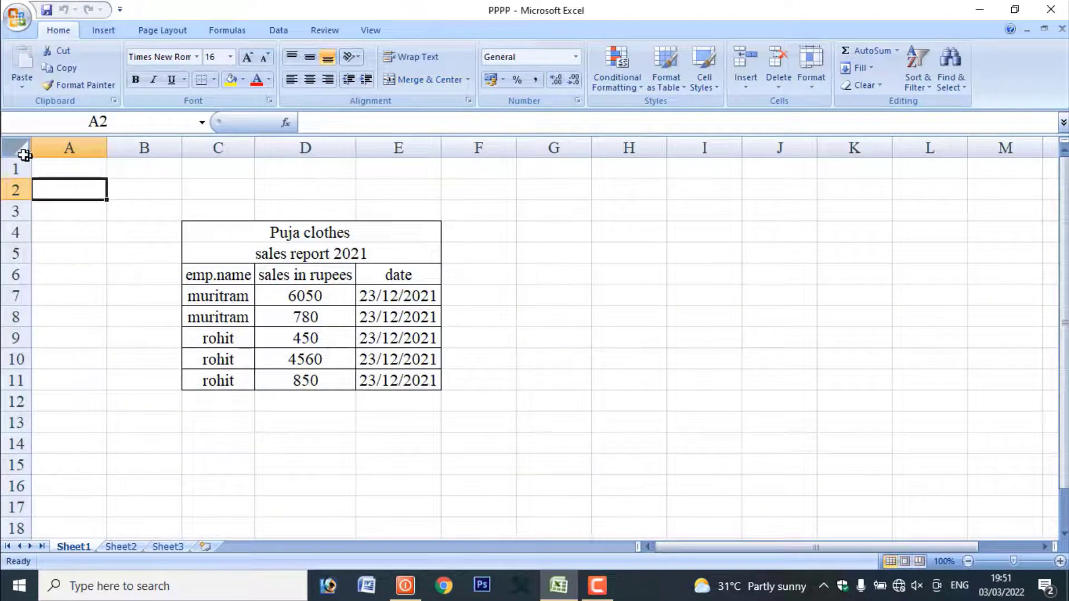
{"action": "left_click", "coordinate": [20, 150]}
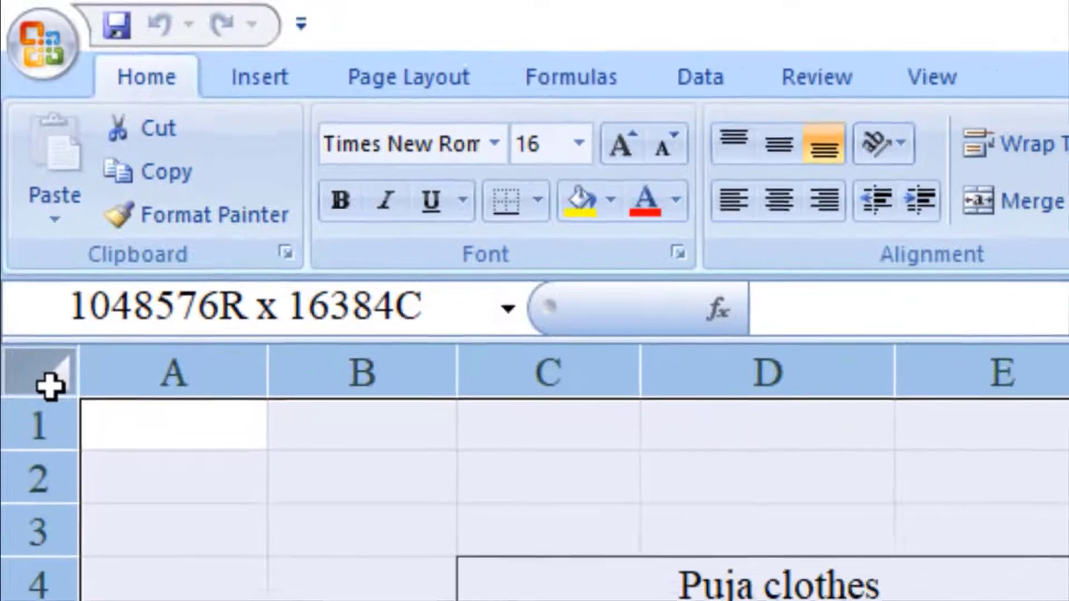
{"action": "left_click", "coordinate": [134, 477]}
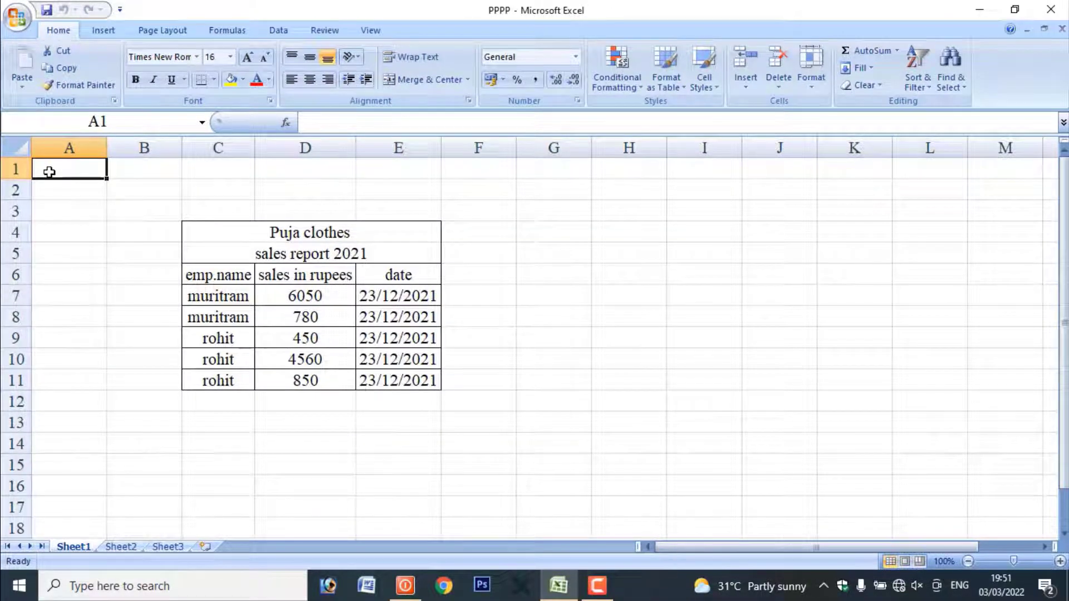
Go down column A to the last row of the worksheet, and jump back up to cell A1
{"action": "key", "text": "Down"}
{"action": "key", "text": "Down"}
{"action": "key", "text": "Down"}
{"action": "key", "text": "Down"}
{"action": "key", "text": "Down"}
{"action": "key", "text": "Down"}
{"action": "key", "text": "Down"}
{"action": "key", "text": "Down"}
{"action": "key", "text": "Down"}
{"action": "key", "text": "Down"}
{"action": "key", "text": "Down"}
{"action": "key", "text": "Down"}
{"action": "key", "text": "Down"}
{"action": "key", "text": "Down"}
{"action": "key", "text": "Down"}
{"action": "key", "text": "Down"}
{"action": "key", "text": "Down"}
{"action": "key", "text": "Down"}
{"action": "key", "text": "Down"}
{"action": "key", "text": "Down"}
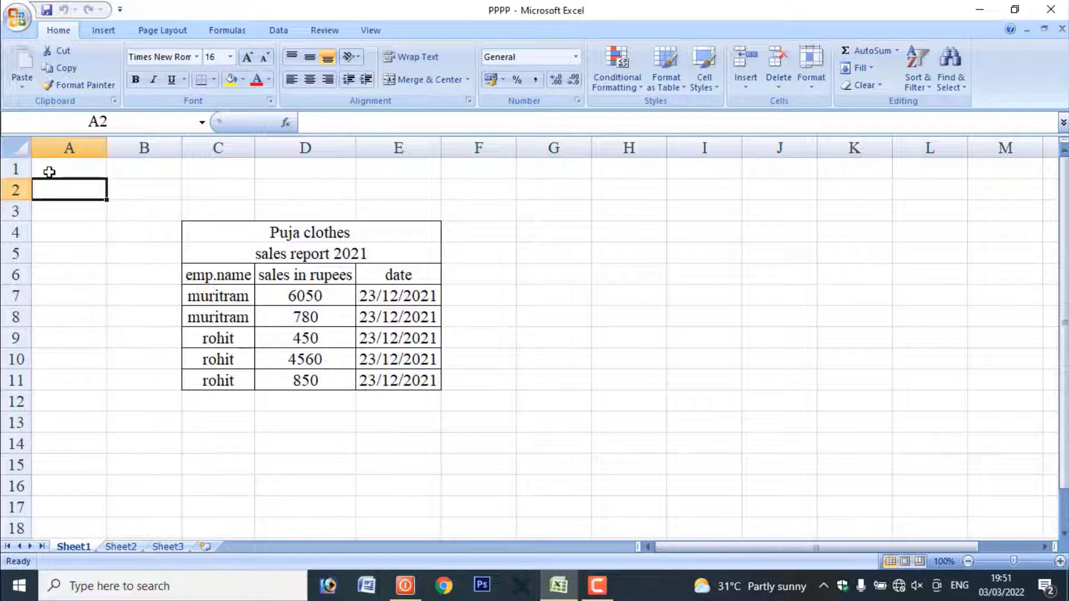
{"action": "key", "text": "Down"}
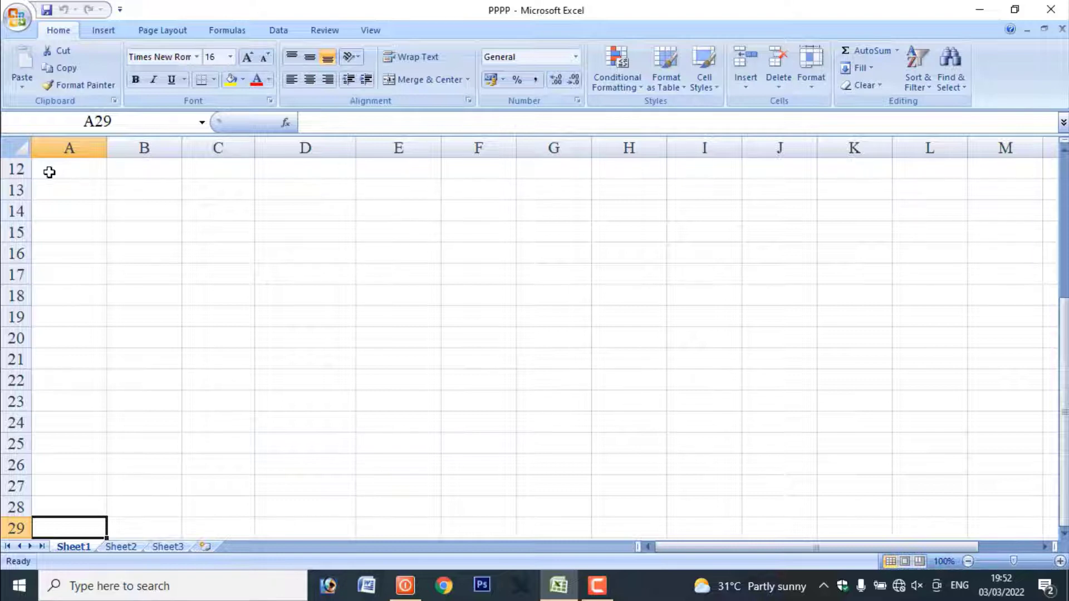
{"action": "key", "text": "ctrl+Down"}
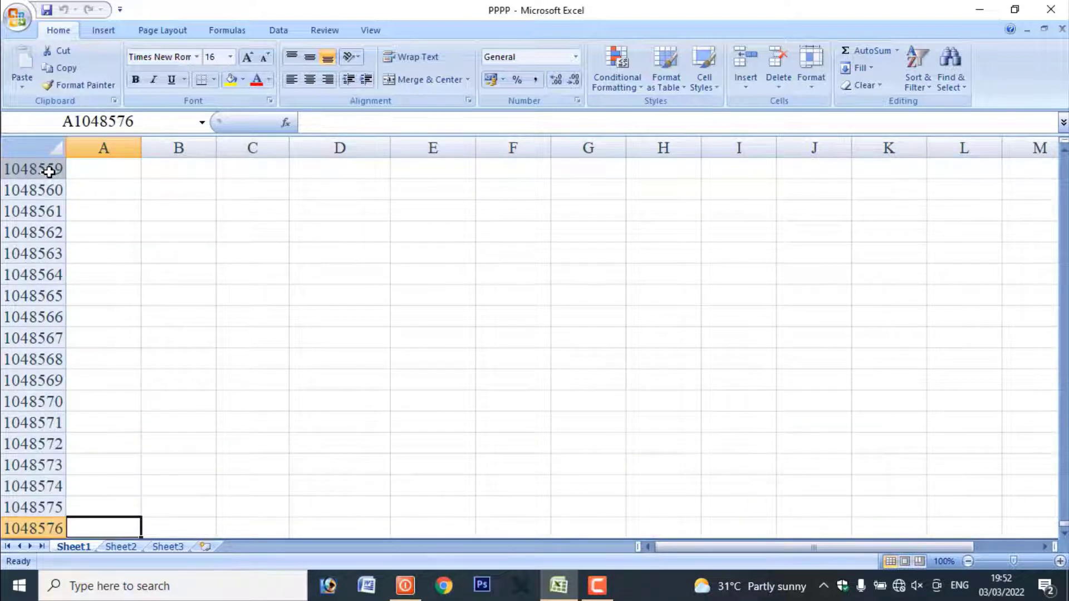
{"action": "scroll", "coordinate": [159, 370], "scroll_direction": "down", "scroll_amount": 2}
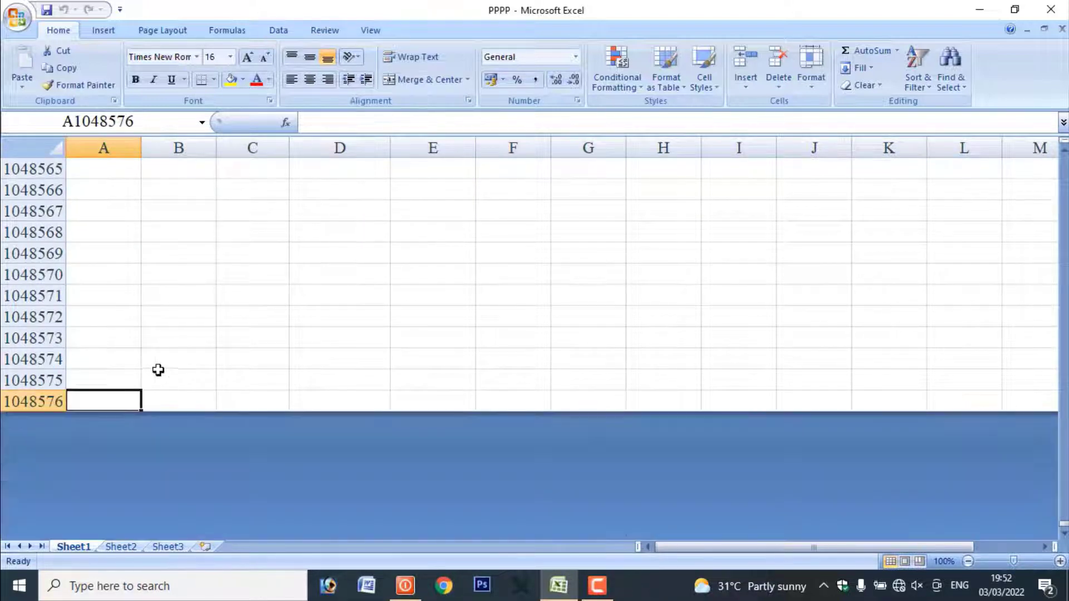
{"action": "scroll", "coordinate": [158, 370], "scroll_direction": "down", "scroll_amount": 2}
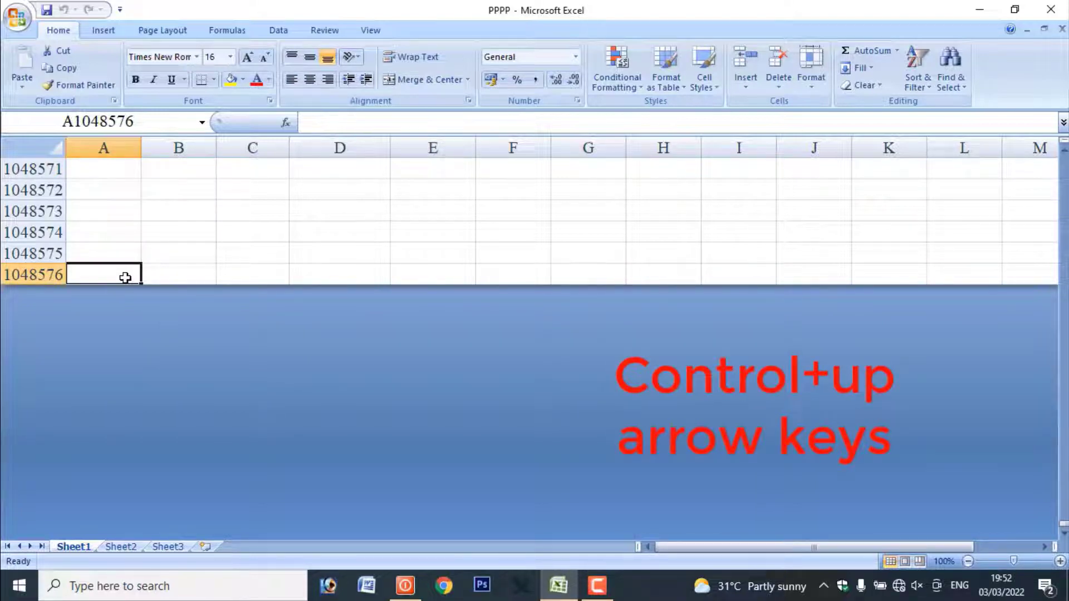
{"action": "key", "text": "ctrl+Up"}
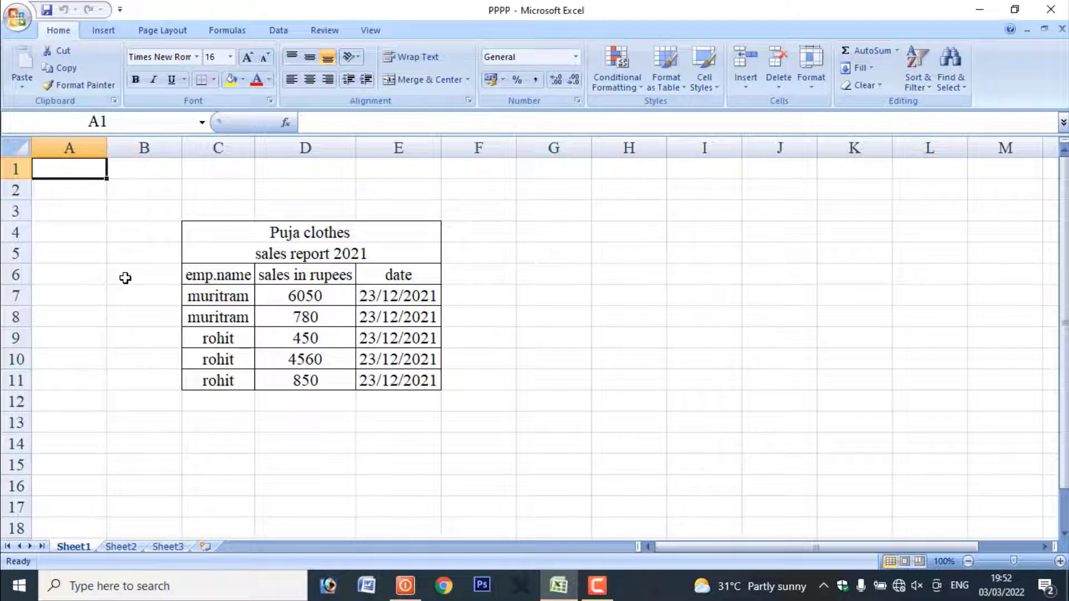
Jump from cell A1 to the last column of row 1, and return to A1
{"action": "left_click", "coordinate": [23, 155]}
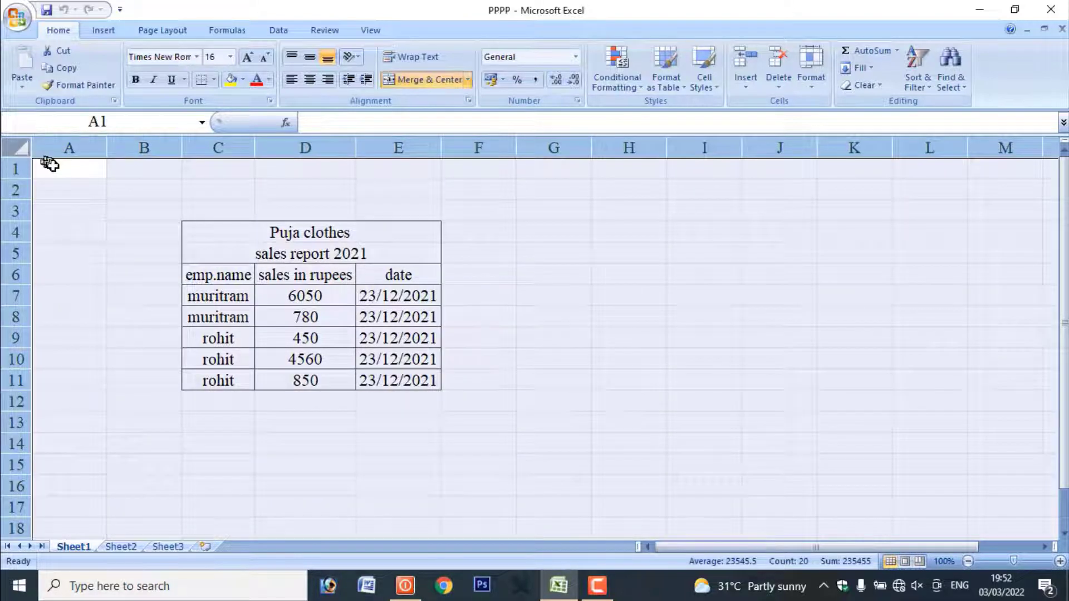
{"action": "left_click", "coordinate": [53, 166]}
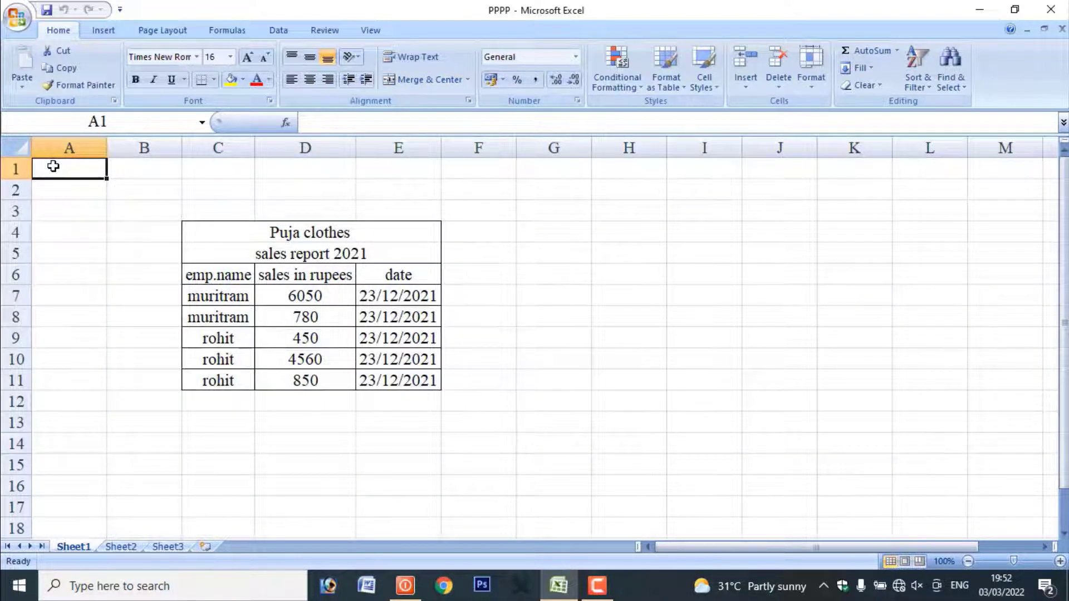
{"action": "key", "text": "ctrl+Right"}
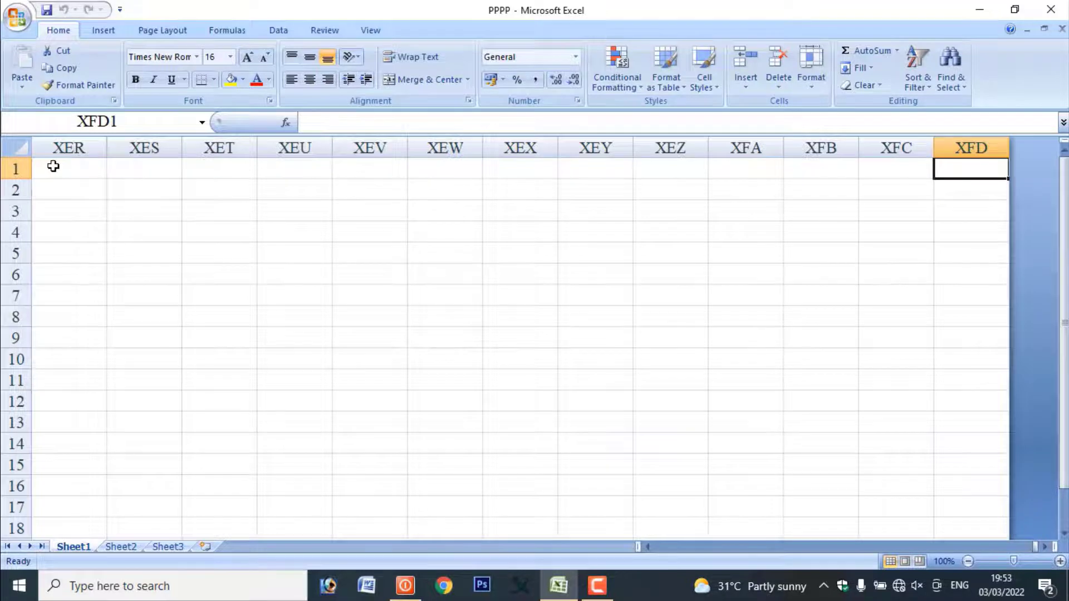
{"action": "key", "text": "ctrl+Left"}
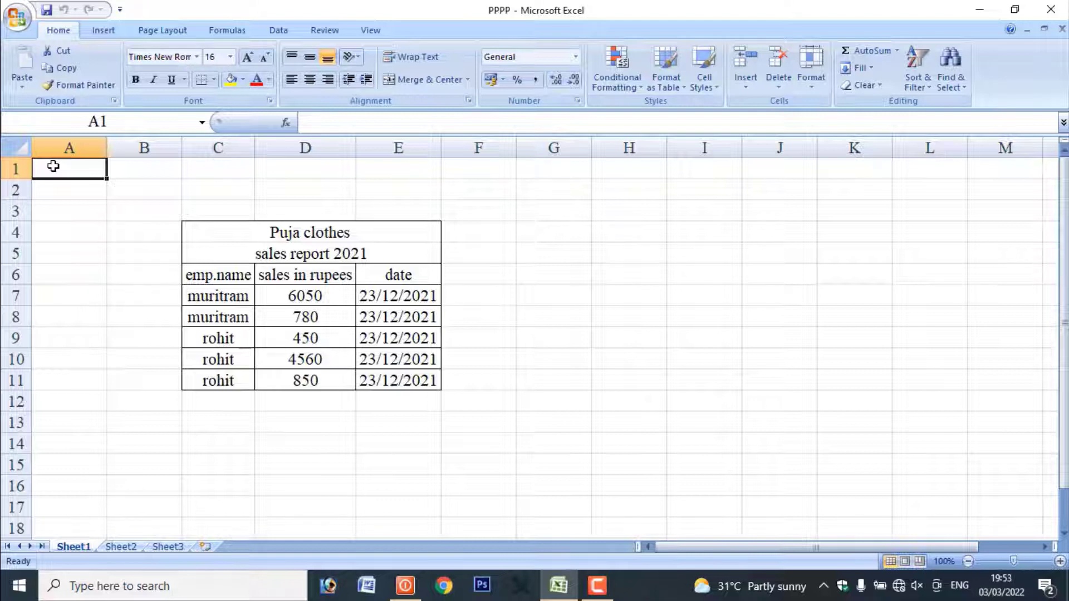
Insert two blank columns between the emp.name and sales in rupees columns
{"action": "left_click", "coordinate": [238, 275]}
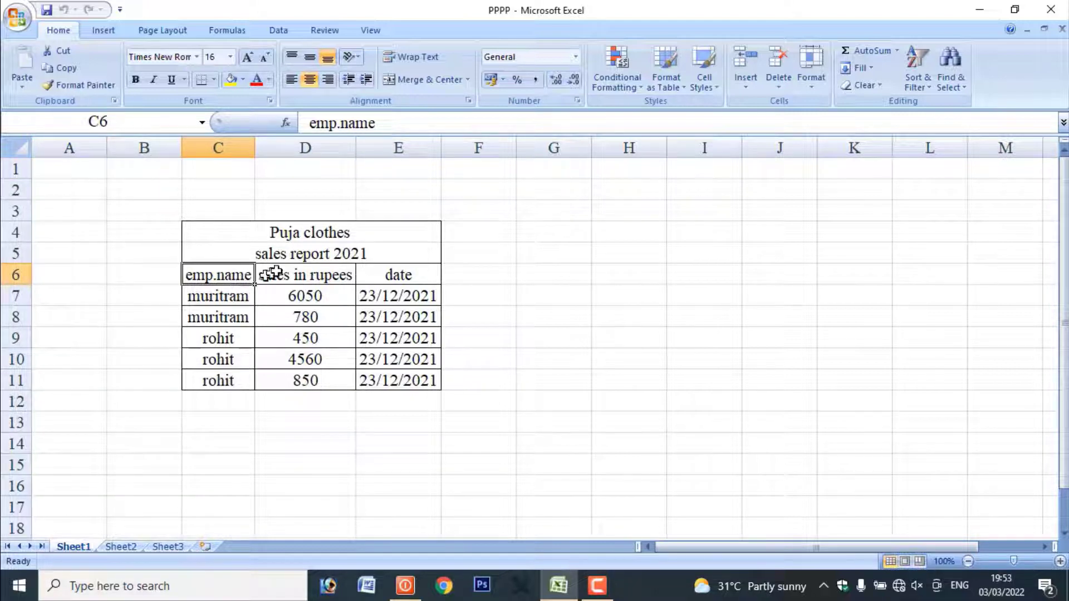
{"action": "left_click", "coordinate": [292, 148]}
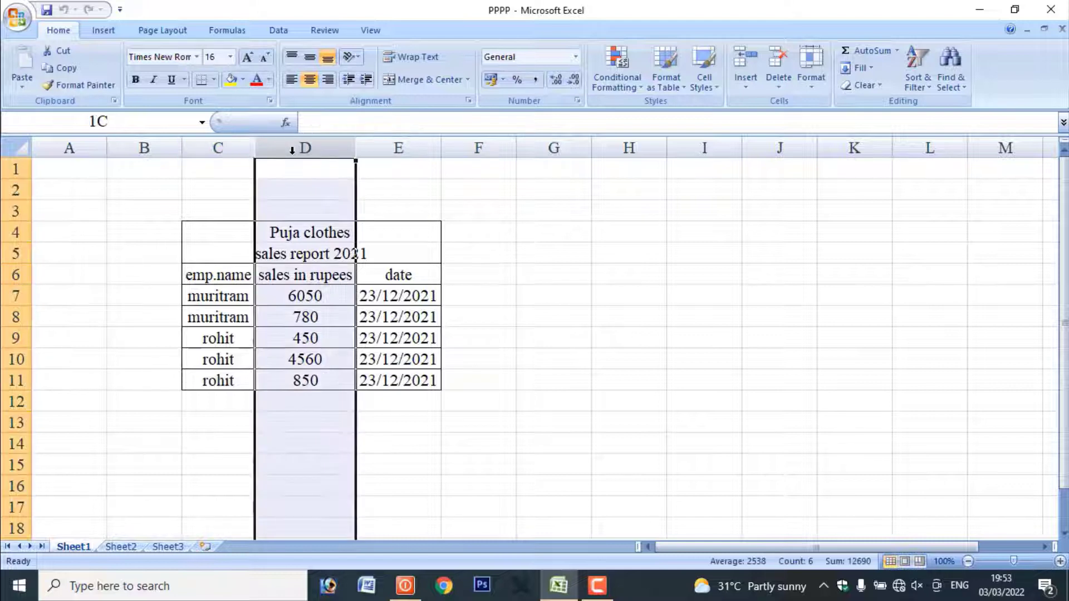
{"action": "left_click_drag", "start_coordinate": [291, 150], "coordinate": [403, 151]}
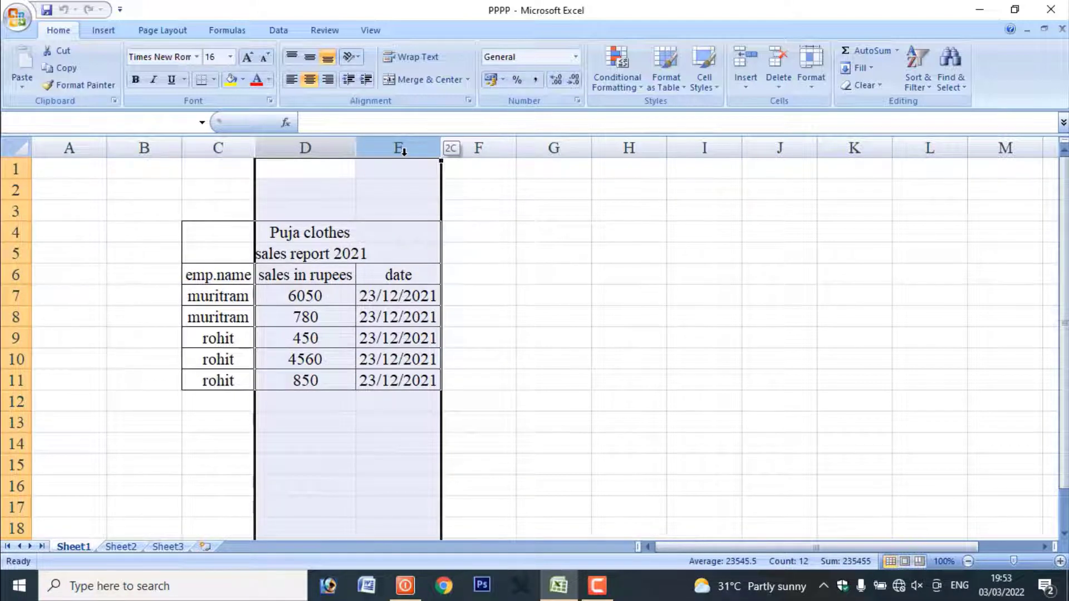
{"action": "left_click_drag", "start_coordinate": [403, 150], "coordinate": [403, 150]}
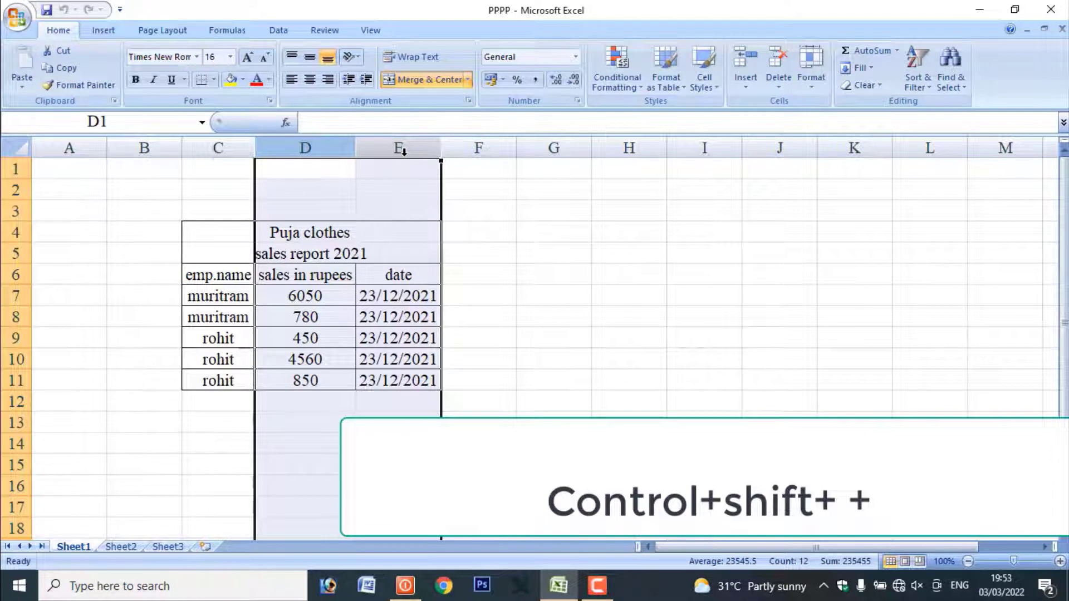
{"action": "key", "text": "ctrl+shift+plus"}
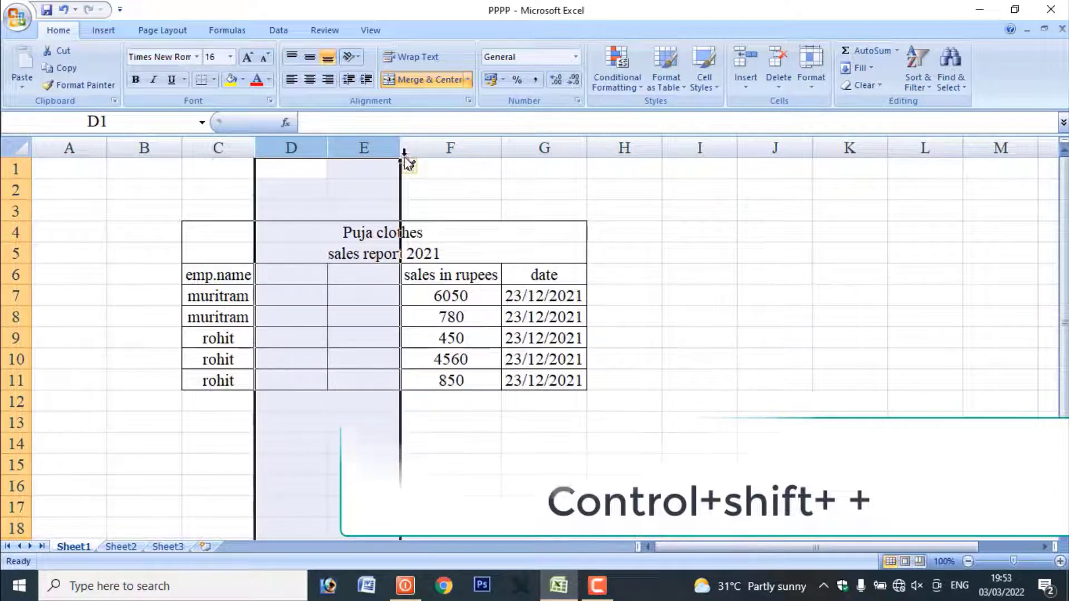
Insert three blank rows above row 9 of the sales report, and delete those rows again
{"action": "left_click", "coordinate": [66, 358]}
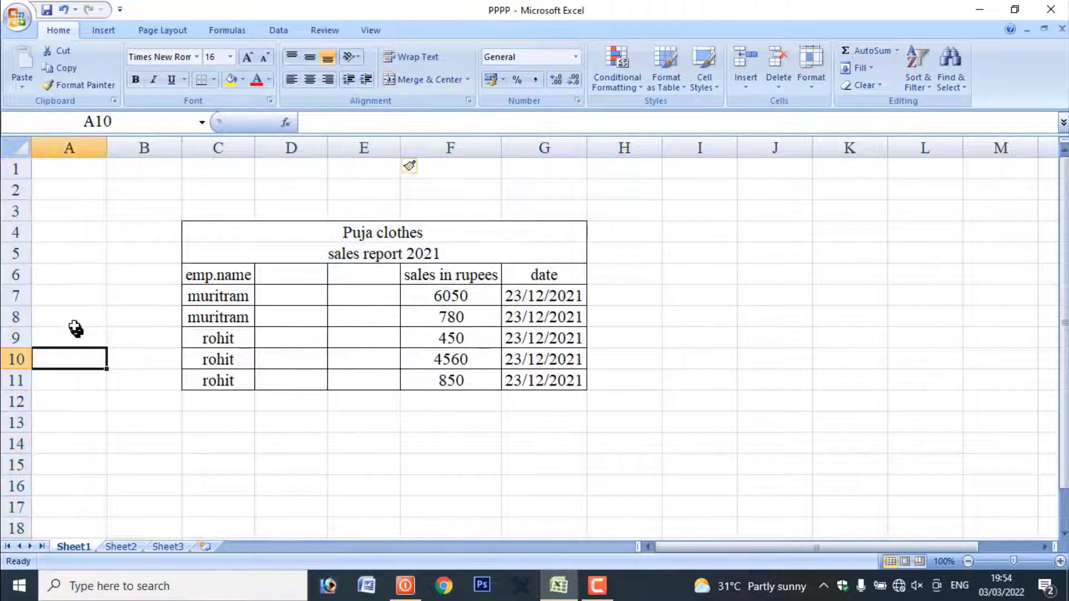
{"action": "left_click", "coordinate": [16, 317]}
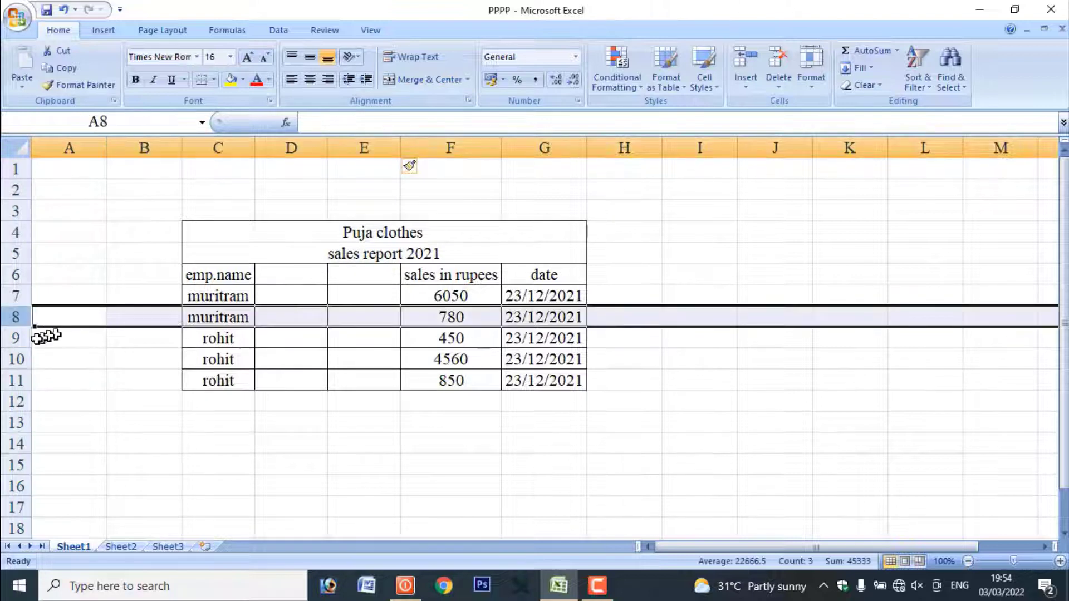
{"action": "left_click_drag", "start_coordinate": [19, 337], "coordinate": [30, 377]}
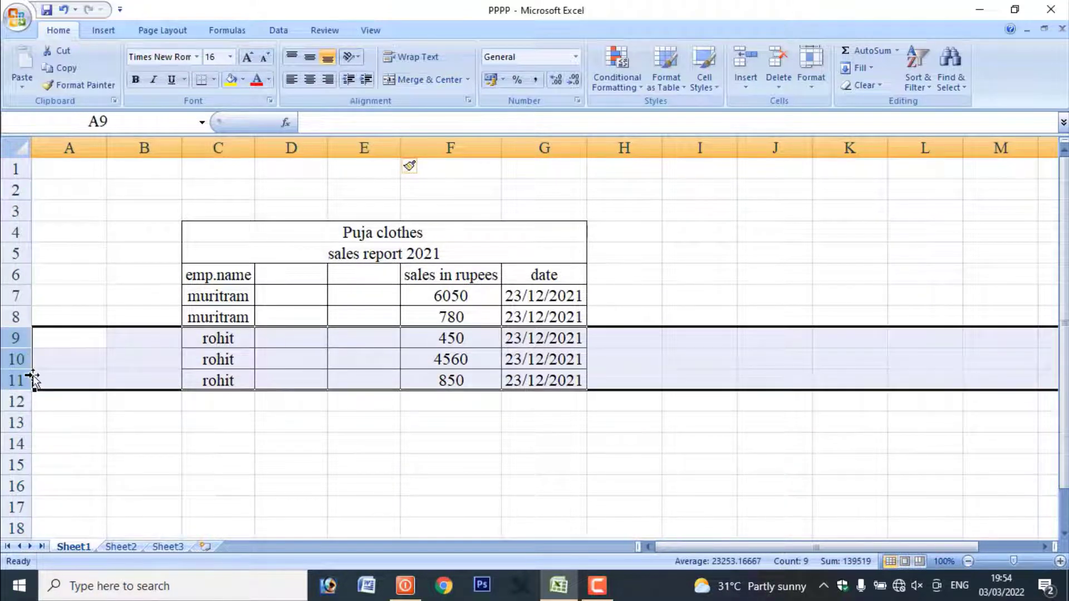
{"action": "key", "text": "ctrl+shift+plus"}
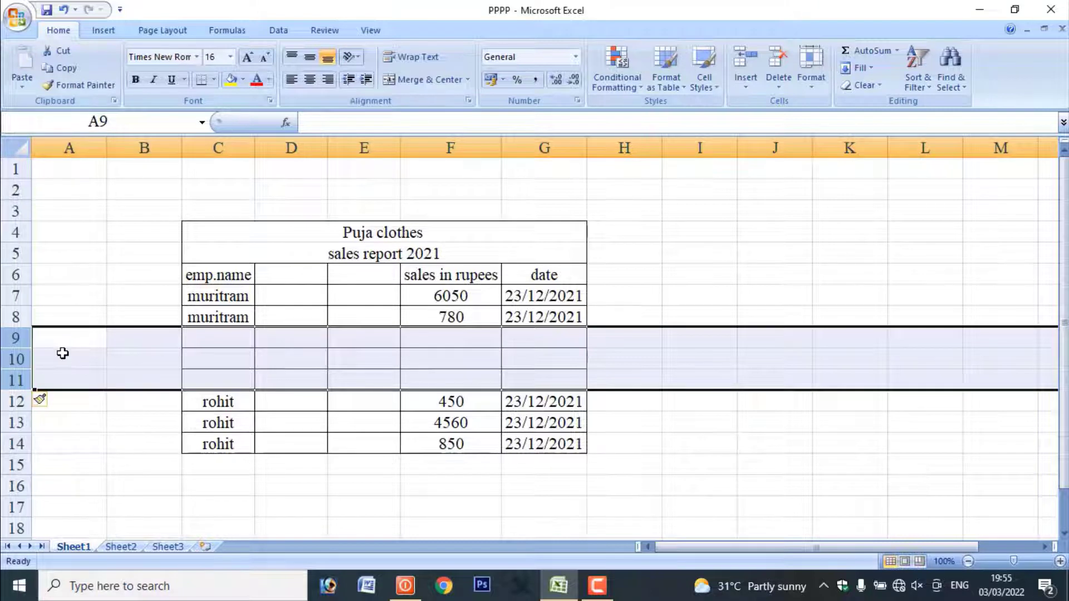
{"action": "key", "text": "ctrl+minus"}
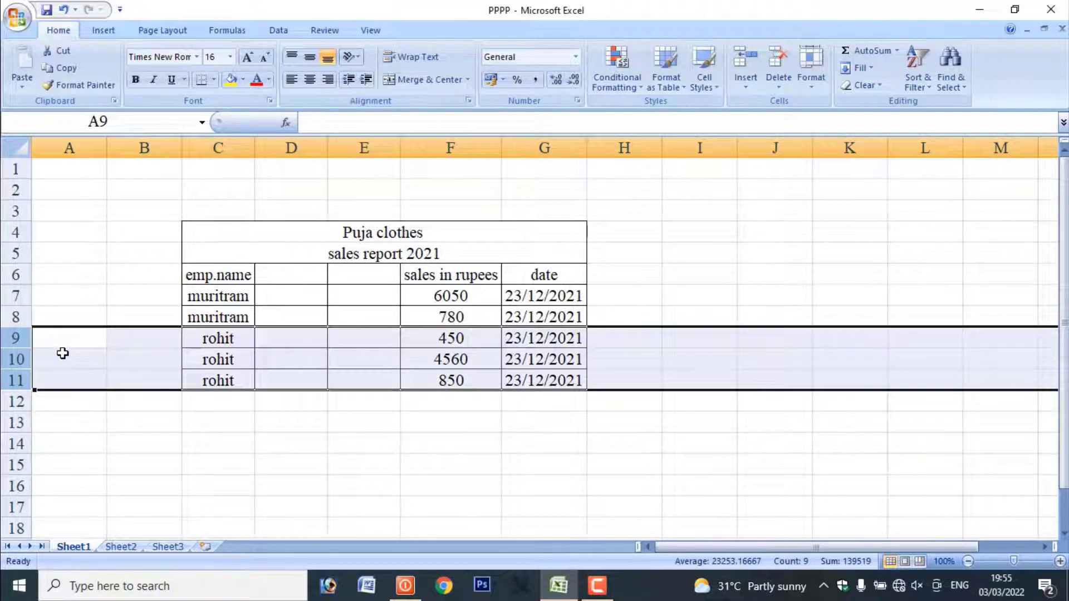
Delete blank column E from the sales report
{"action": "left_click", "coordinate": [278, 192]}
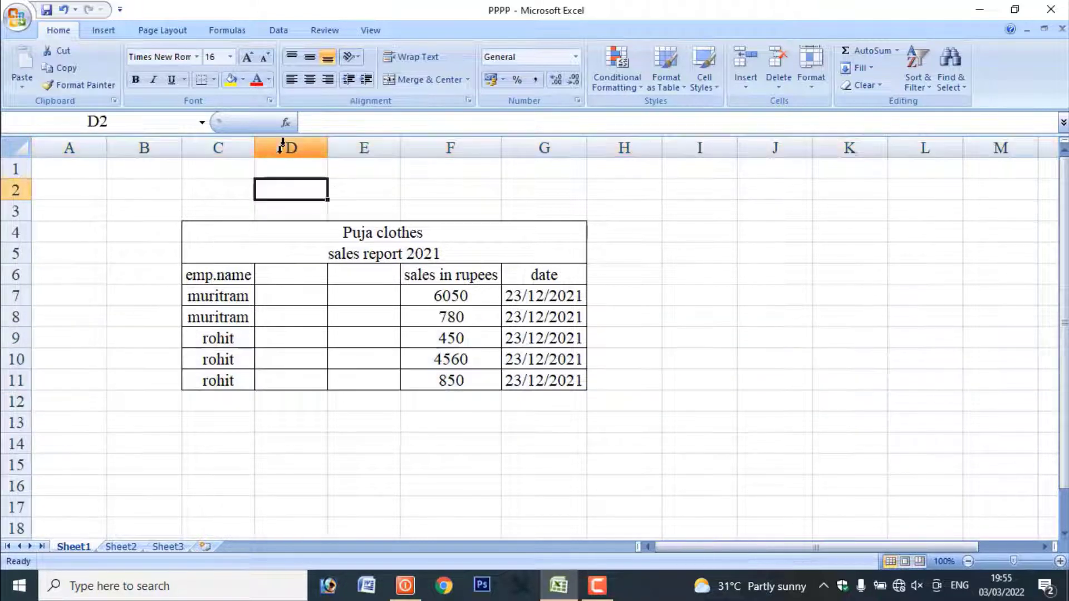
{"action": "left_click", "coordinate": [347, 147]}
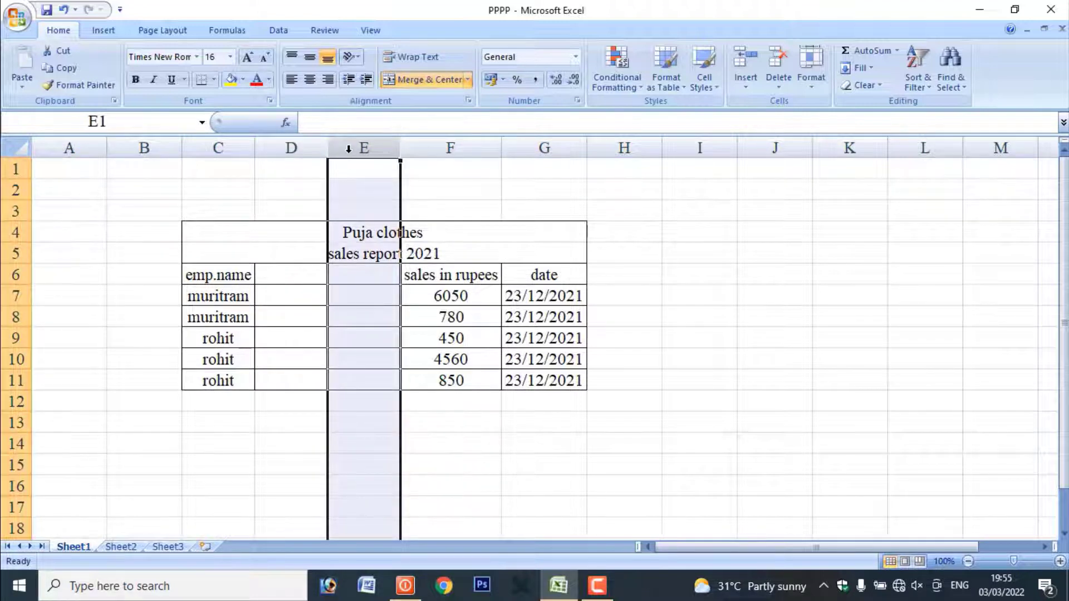
{"action": "key", "text": "ctrl+minus"}
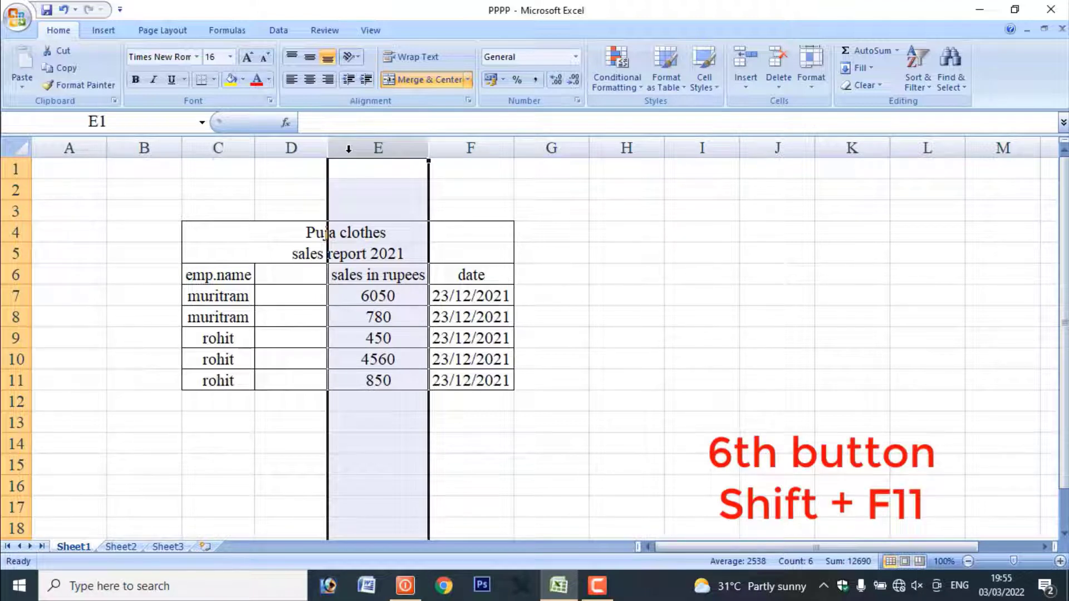
View the contents of Sheet2 and Sheet3, and select cell B11 on Sheet3
{"action": "left_click", "coordinate": [143, 337]}
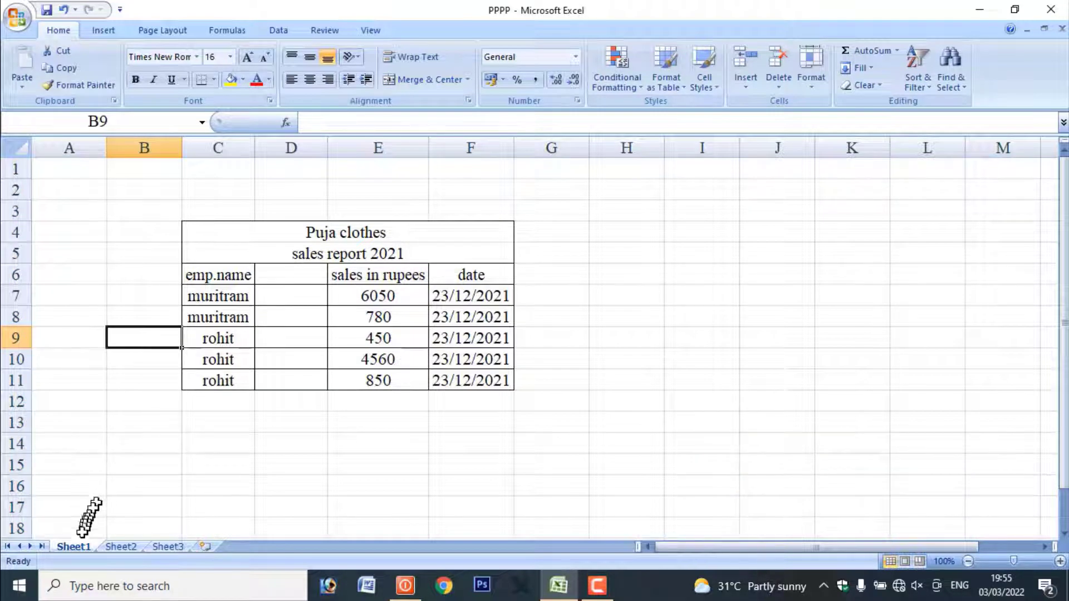
{"action": "left_click", "coordinate": [118, 545]}
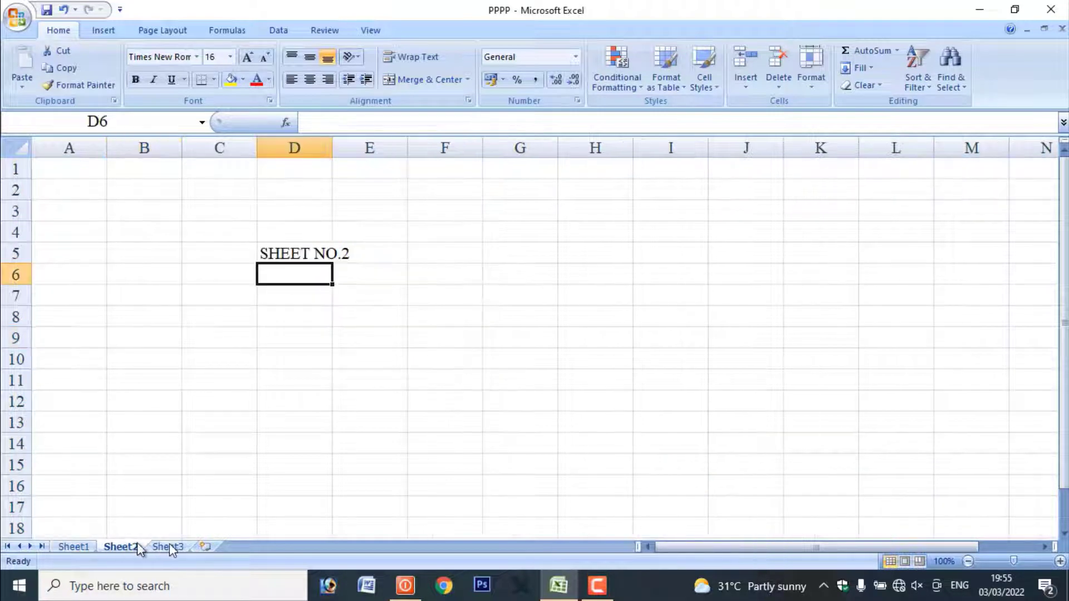
{"action": "left_click", "coordinate": [173, 546]}
{"action": "left_click", "coordinate": [149, 380]}
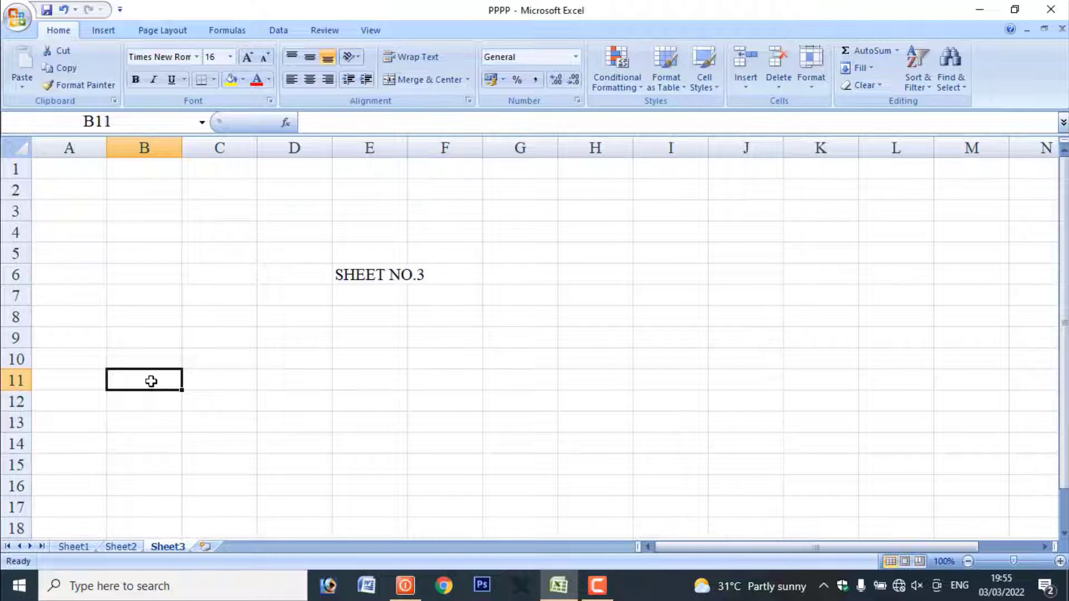
Insert two new blank worksheets between Sheet2 and Sheet3
{"action": "key", "text": "shift+F11"}
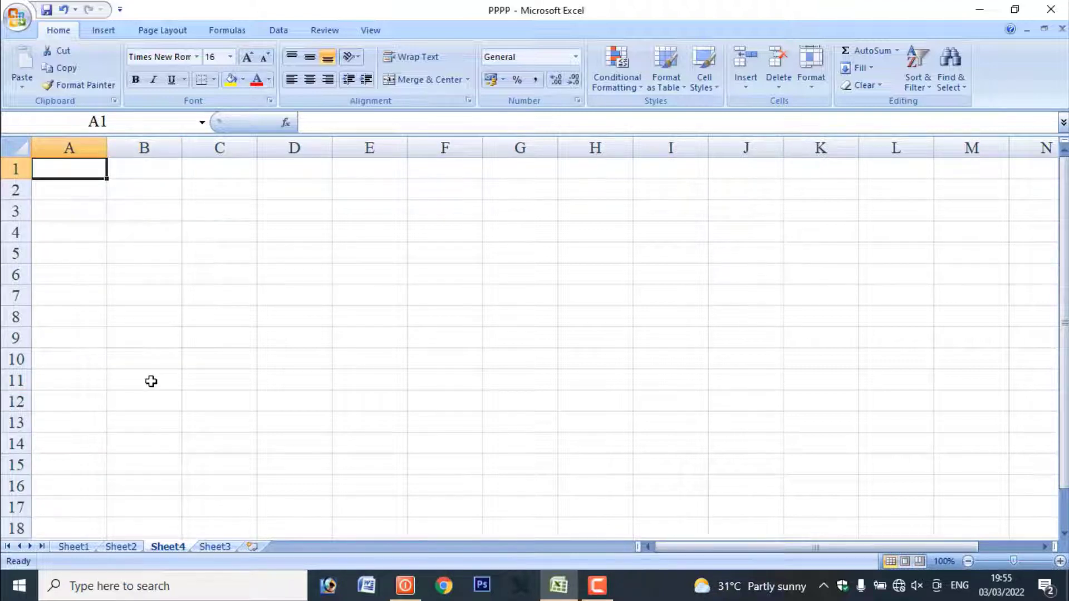
{"action": "key", "text": "shift+F11"}
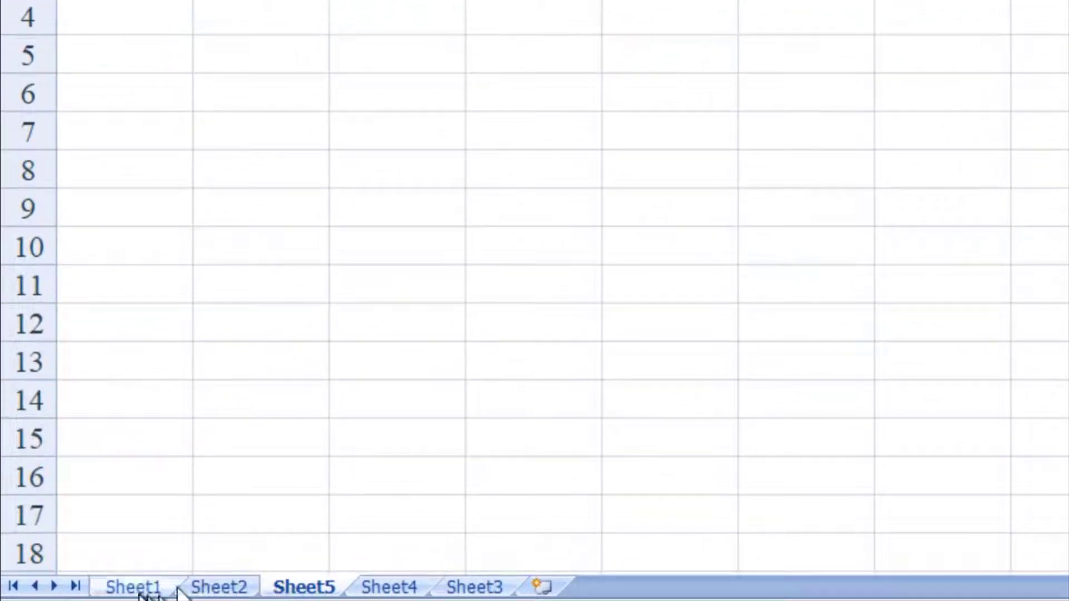
View Sheet1, Sheet2 and Sheet5 one after another
{"action": "left_click", "coordinate": [133, 587]}
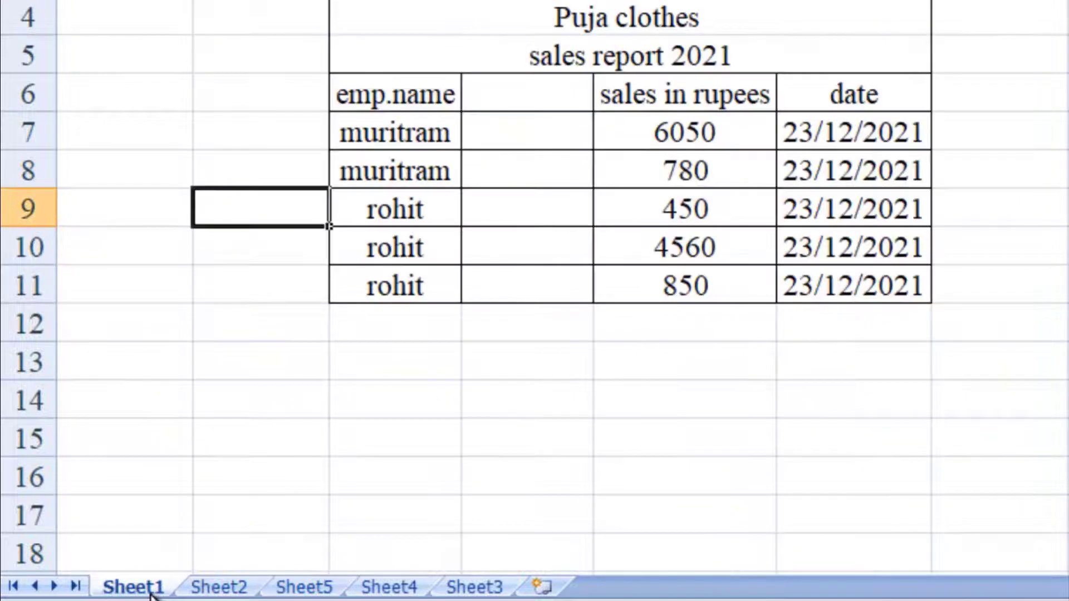
{"action": "left_click", "coordinate": [226, 588]}
{"action": "left_click", "coordinate": [303, 589]}
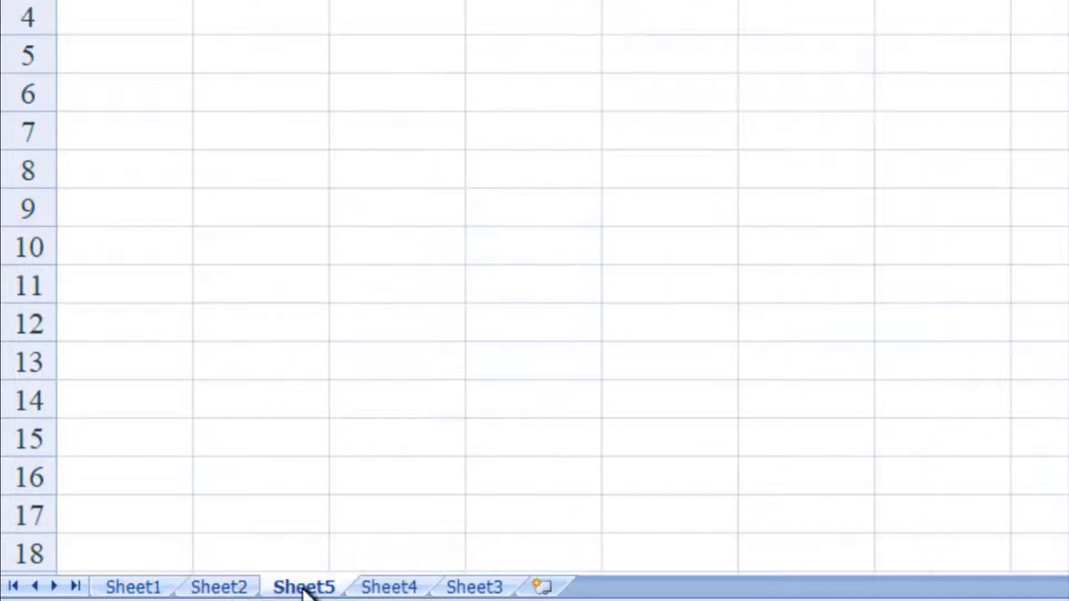
Go through all worksheets one by one from Sheet1 forward to Sheet3, and back again to Sheet1
{"action": "left_click", "coordinate": [146, 591]}
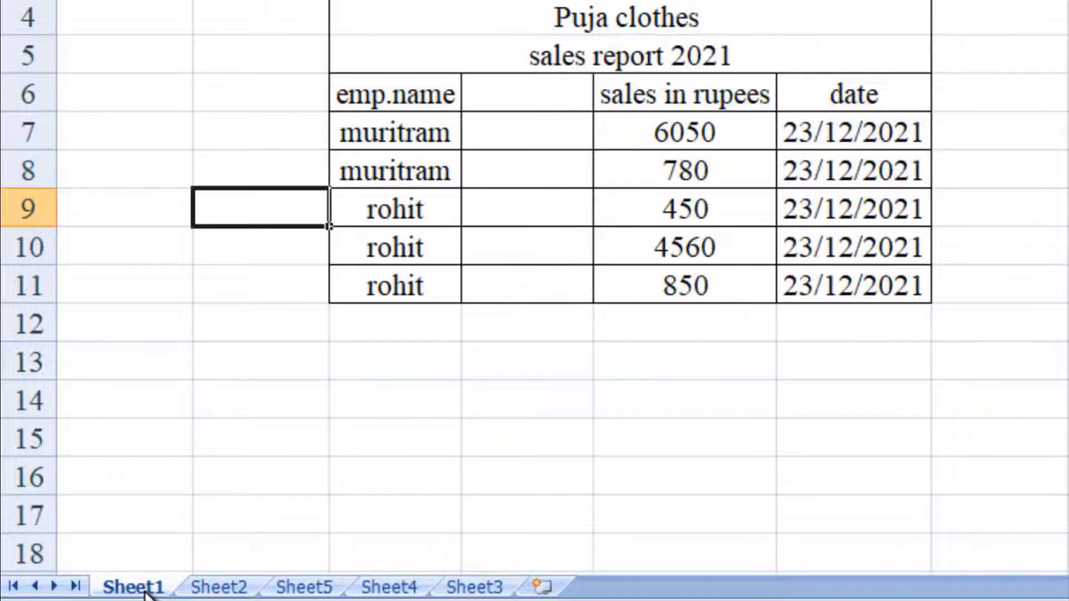
{"action": "key", "text": "ctrl+Page_Down"}
{"action": "key", "text": "ctrl+Page_Down"}
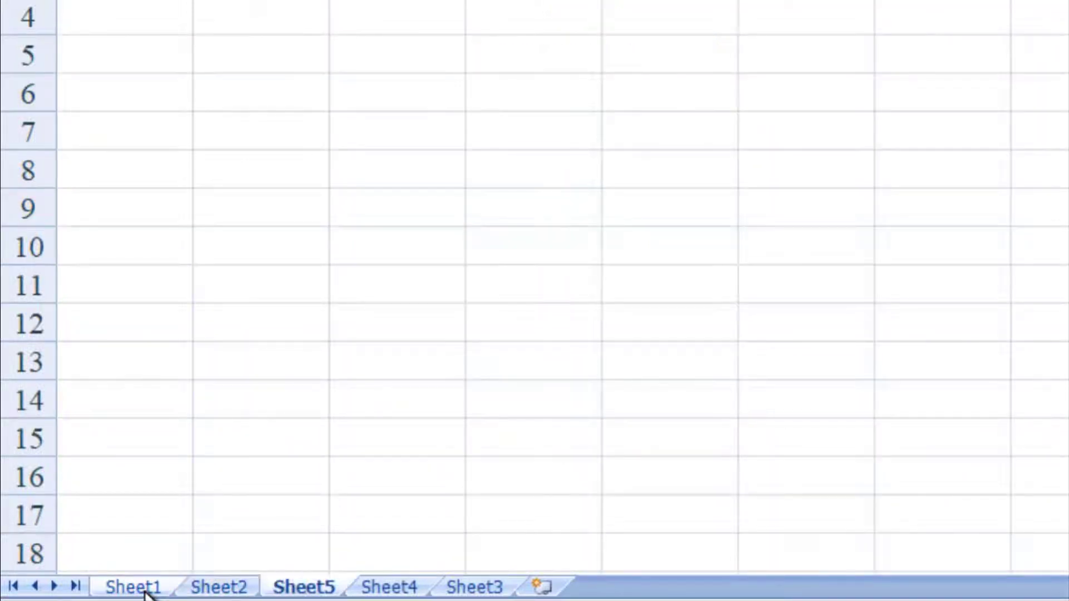
{"action": "key", "text": "ctrl+Page_Down"}
{"action": "key", "text": "ctrl+Page_Down"}
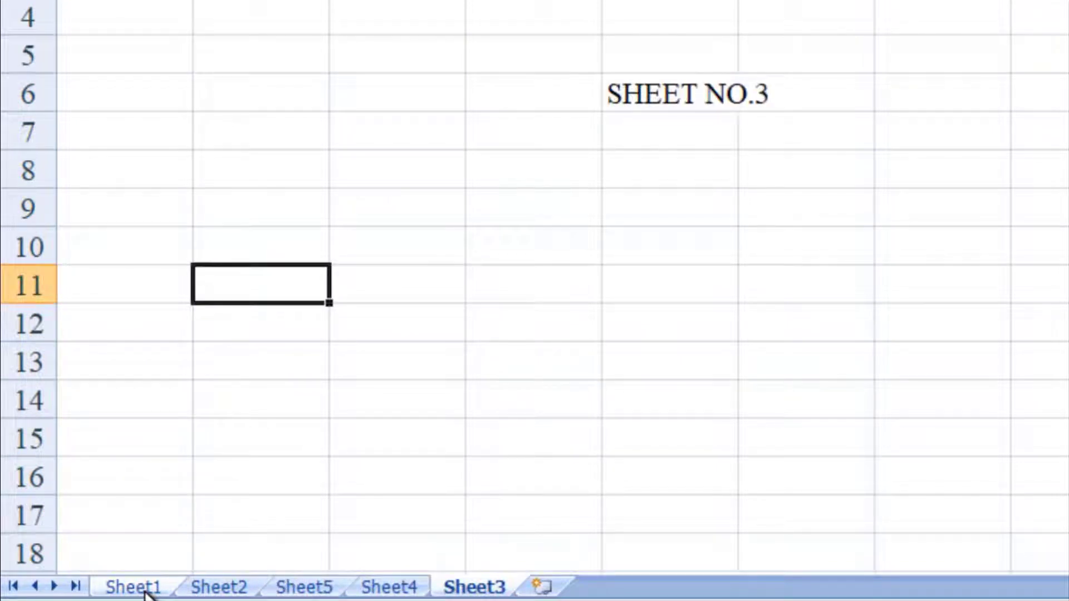
{"action": "key", "text": "ctrl+Page_Up"}
{"action": "key", "text": "ctrl+Page_Up"}
{"action": "key", "text": "ctrl+Page_Up"}
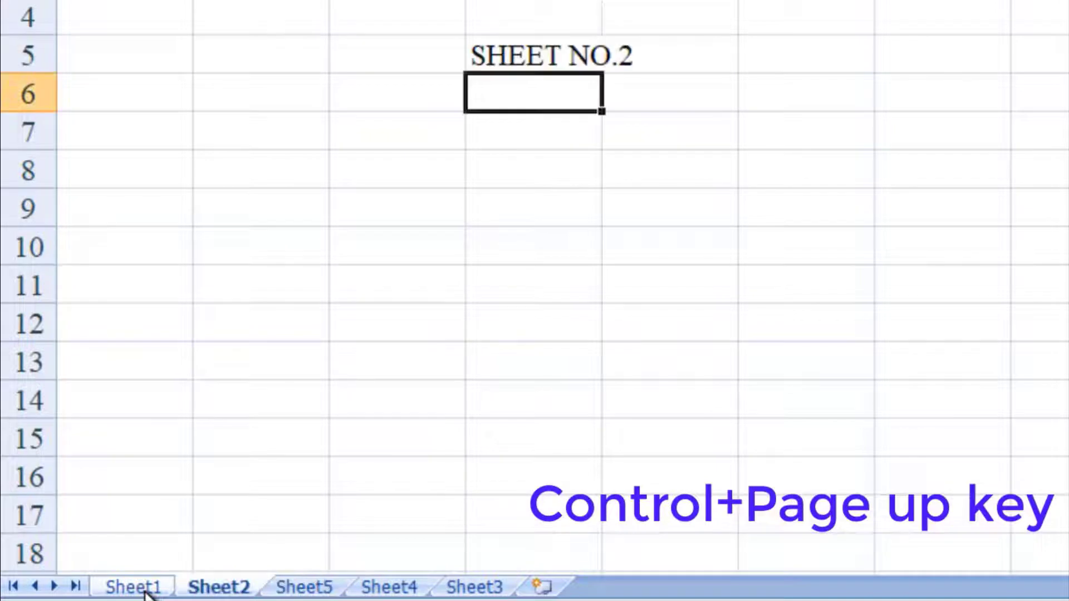
{"action": "key", "text": "ctrl+Page_Up"}
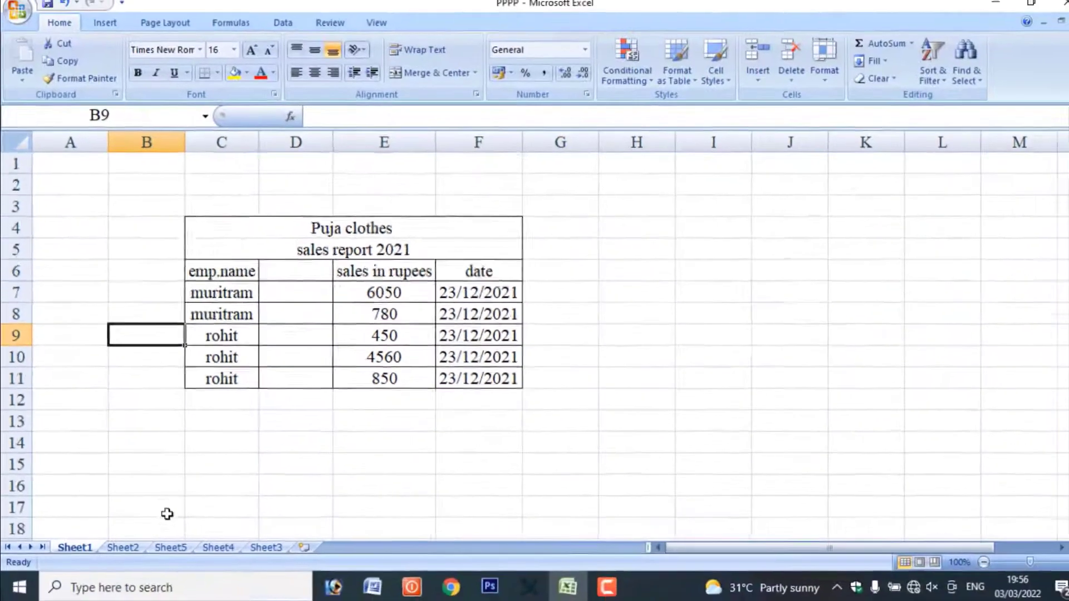
Apply an outline border around the blank range C15:H22 on Sheet1
{"action": "scroll", "coordinate": [294, 523], "scroll_direction": "down", "scroll_amount": 2}
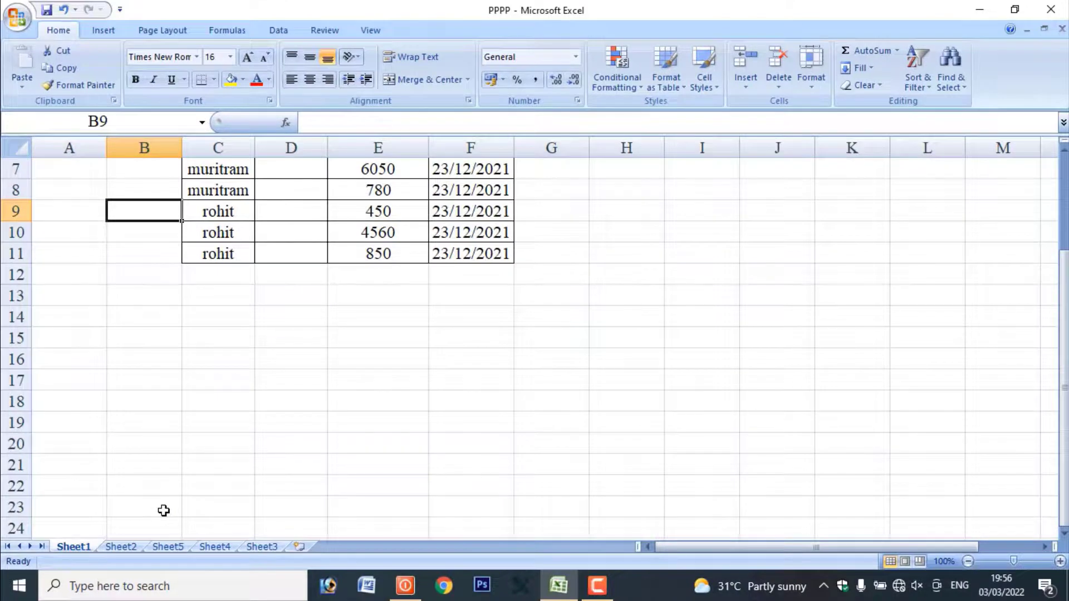
{"action": "scroll", "coordinate": [253, 334], "scroll_direction": "down", "scroll_amount": 2}
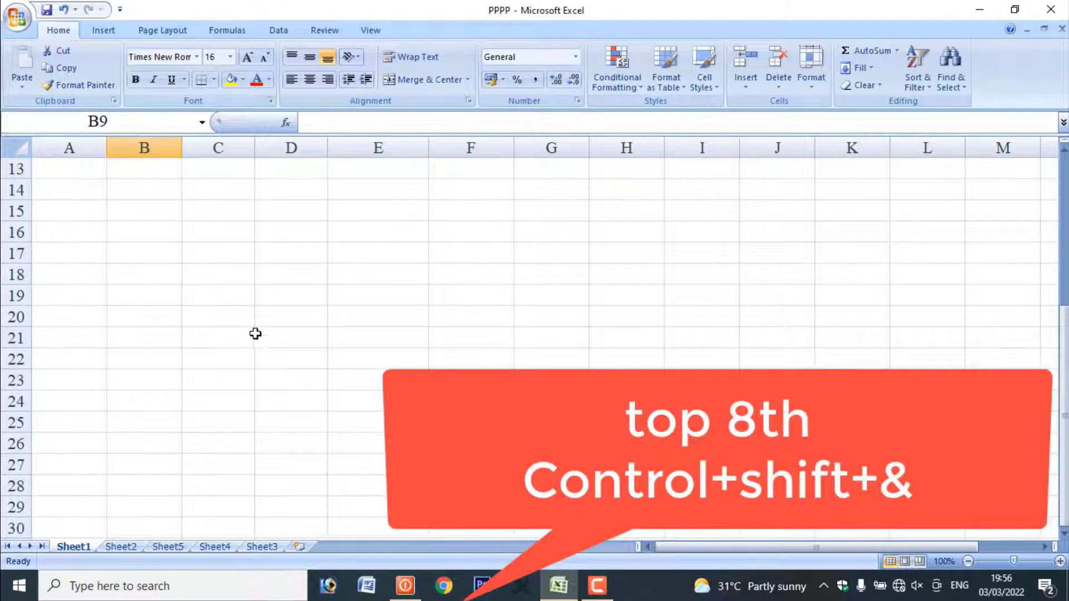
{"action": "left_click_drag", "start_coordinate": [186, 209], "coordinate": [605, 363]}
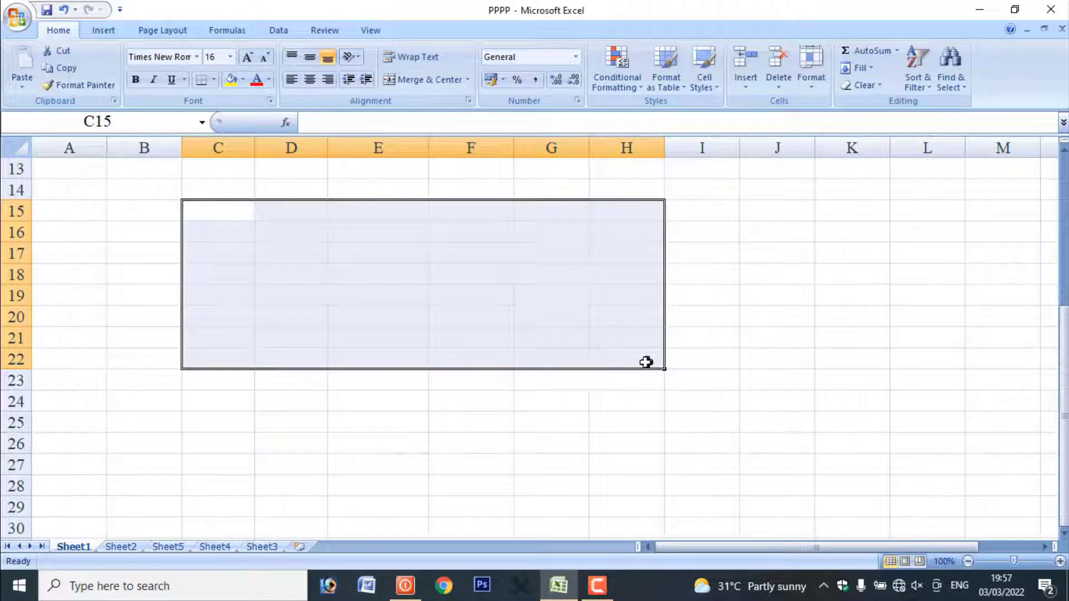
{"action": "left_click", "coordinate": [484, 439]}
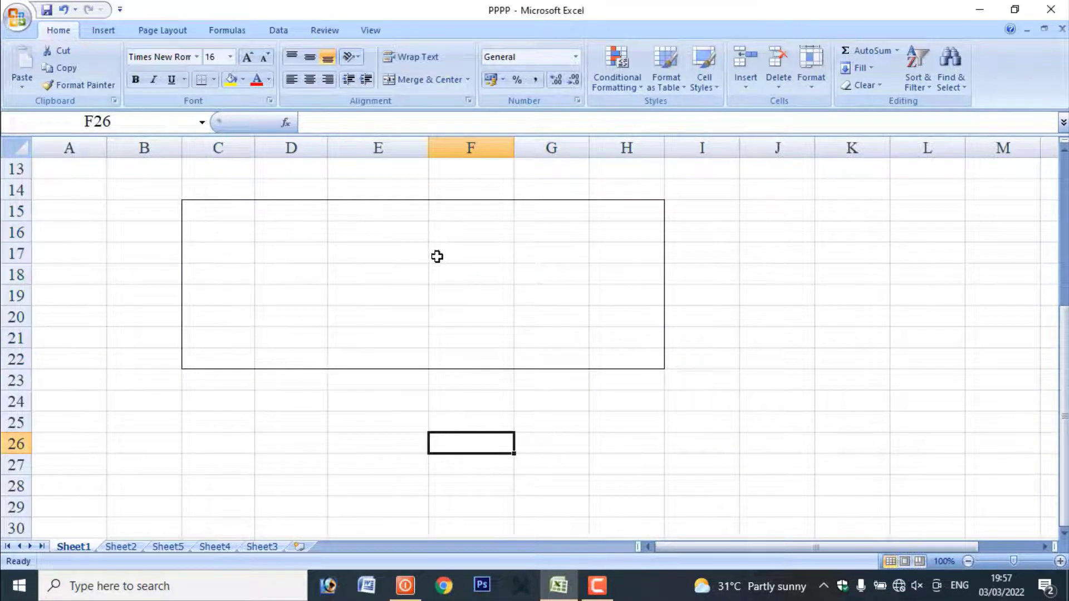
Remove the outline border from the blank area below the sales report by clearing borders from B15:H23
{"action": "left_click", "coordinate": [168, 203]}
{"action": "left_click_drag", "start_coordinate": [168, 203], "coordinate": [665, 380]}
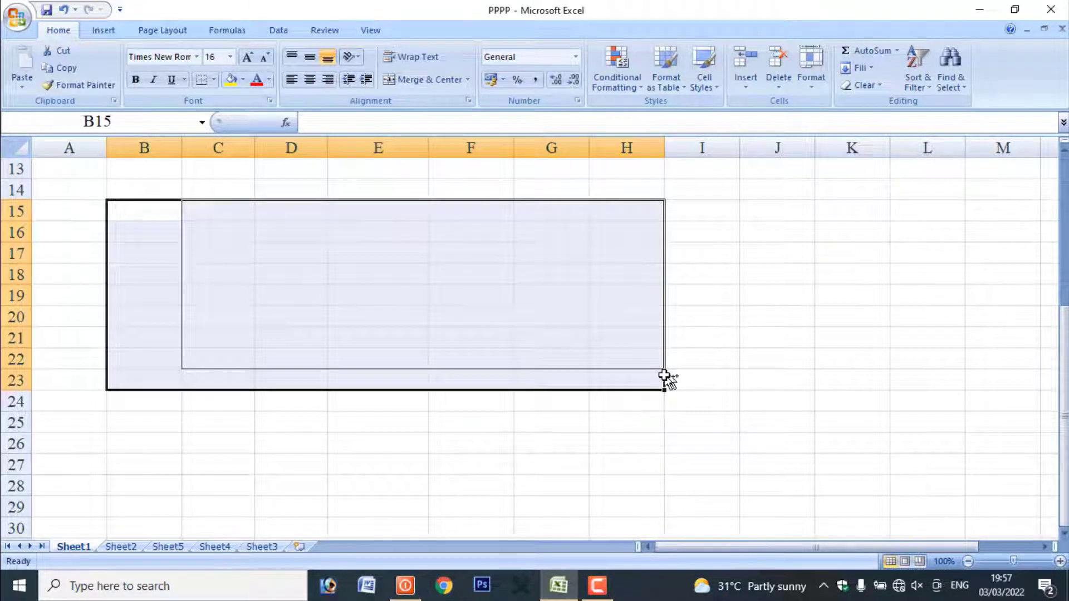
{"action": "key", "text": "ctrl+shift+minus"}
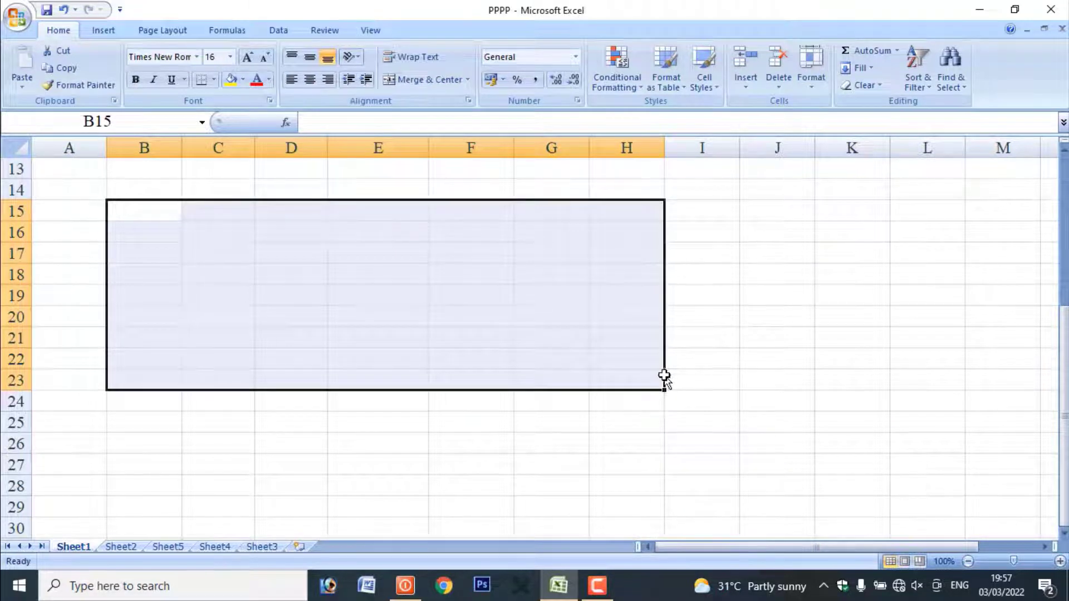
{"action": "left_click", "coordinate": [451, 466]}
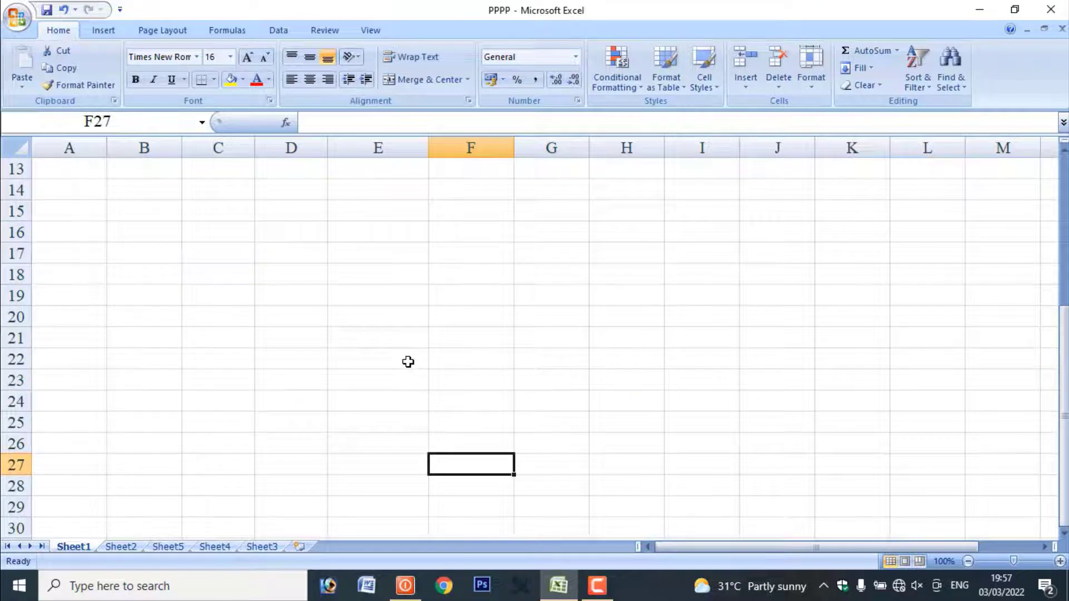
Enter the heading "Adress" in cell D6 of the sales report, above the blank column
{"action": "scroll", "coordinate": [372, 318], "scroll_direction": "up", "scroll_amount": 4}
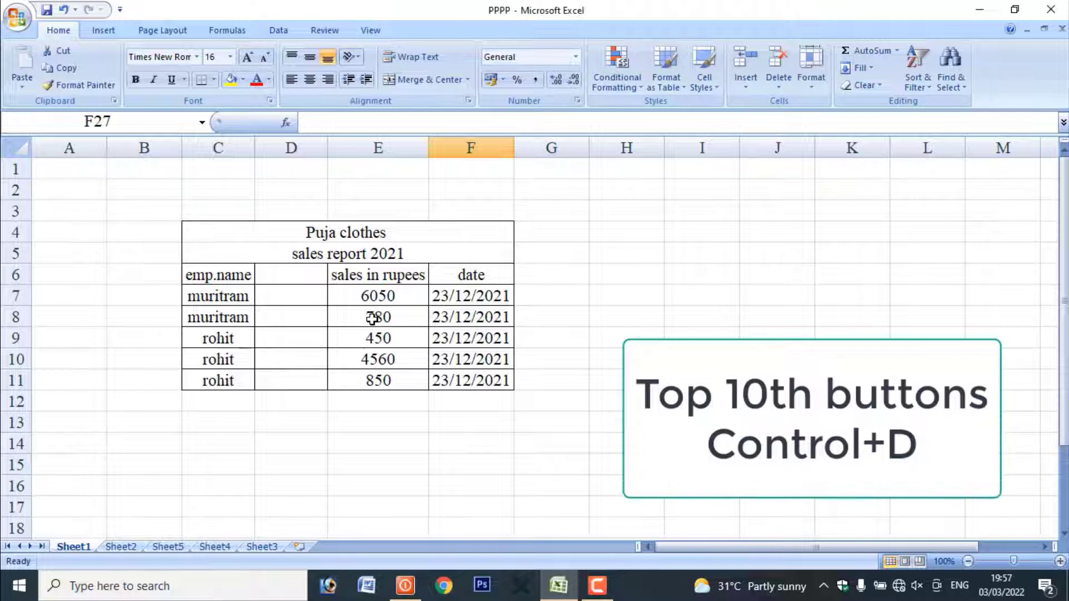
{"action": "left_click", "coordinate": [267, 296]}
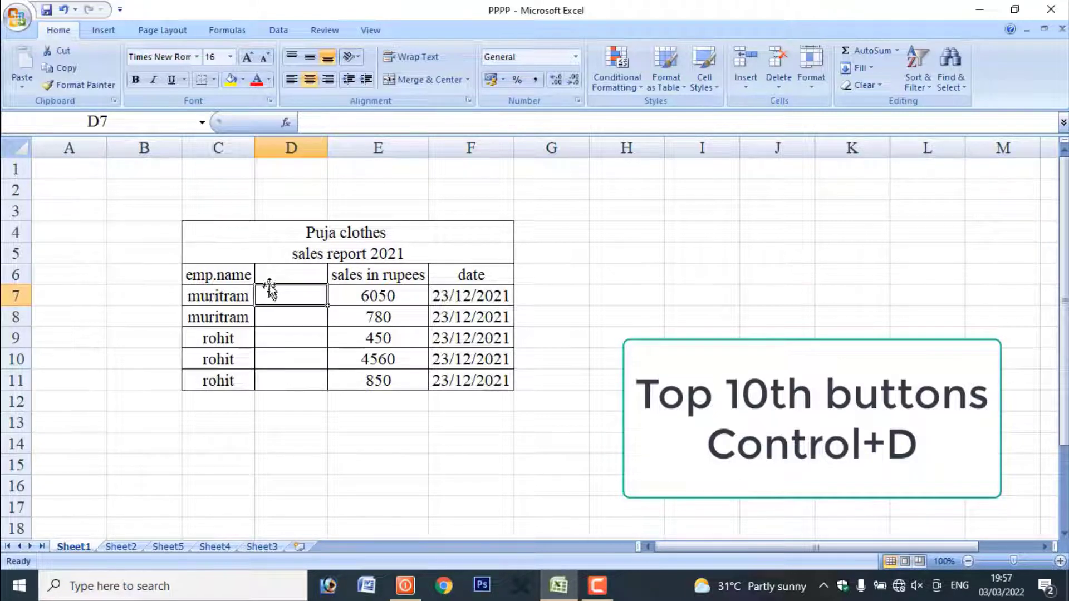
{"action": "left_click", "coordinate": [279, 272]}
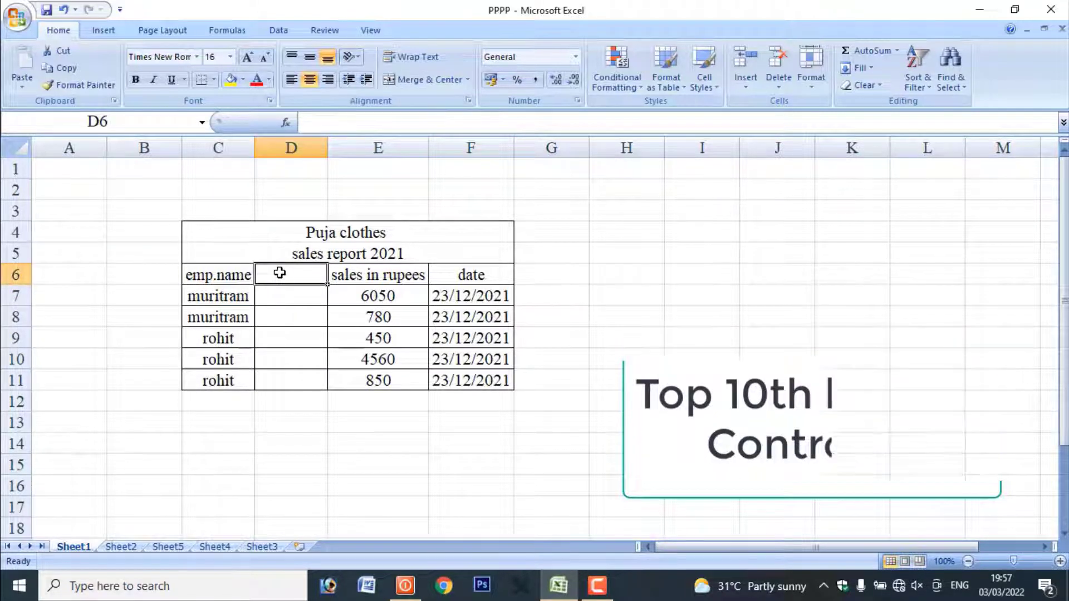
{"action": "type", "text": "AD"}
{"action": "key", "text": "BackSpace"}
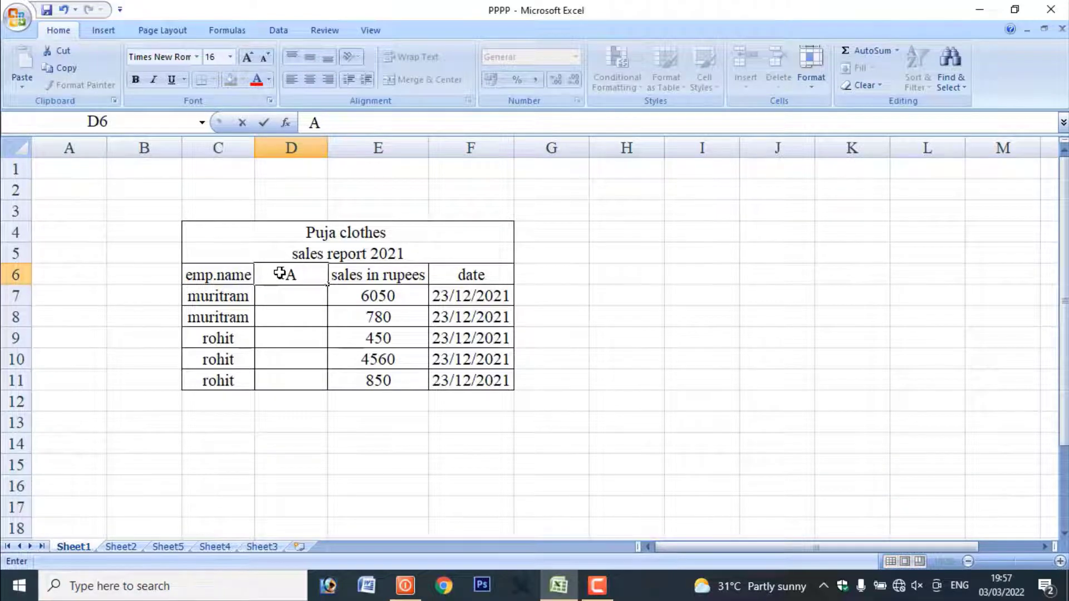
{"action": "type", "text": "dress"}
Enter "khapri" in cell D7 of the Adress column and fill it down into D8
{"action": "left_click", "coordinate": [285, 298]}
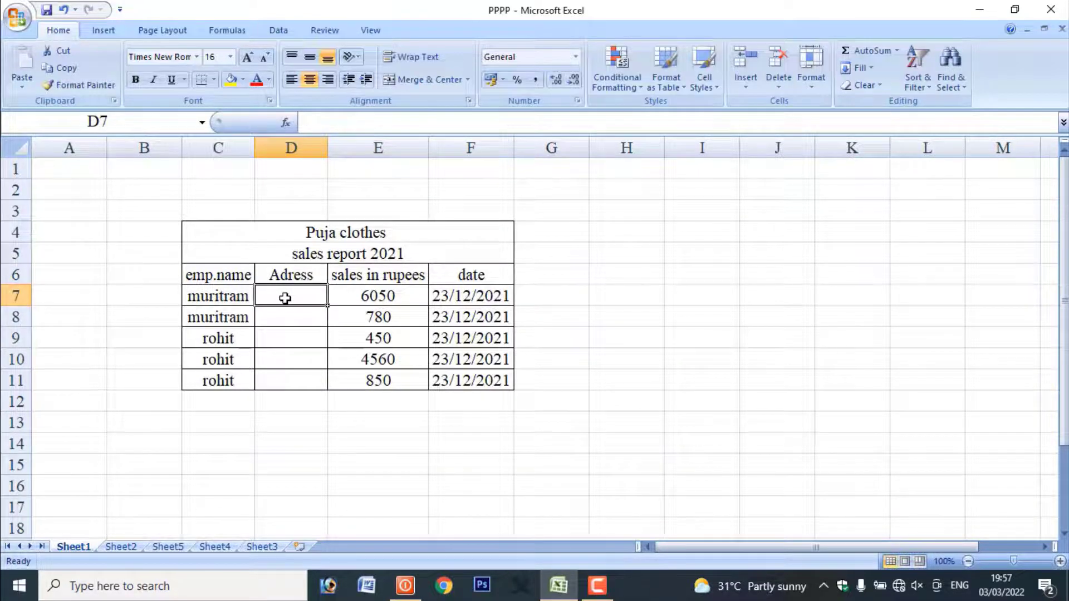
{"action": "type", "text": "khapri"}
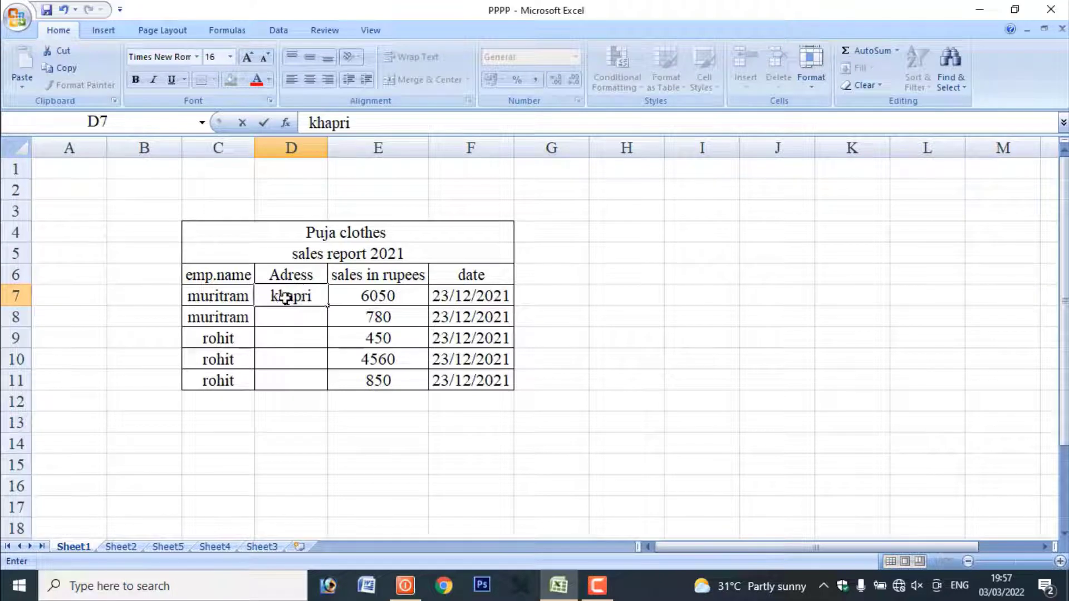
{"action": "left_click", "coordinate": [284, 317]}
{"action": "left_click", "coordinate": [294, 299]}
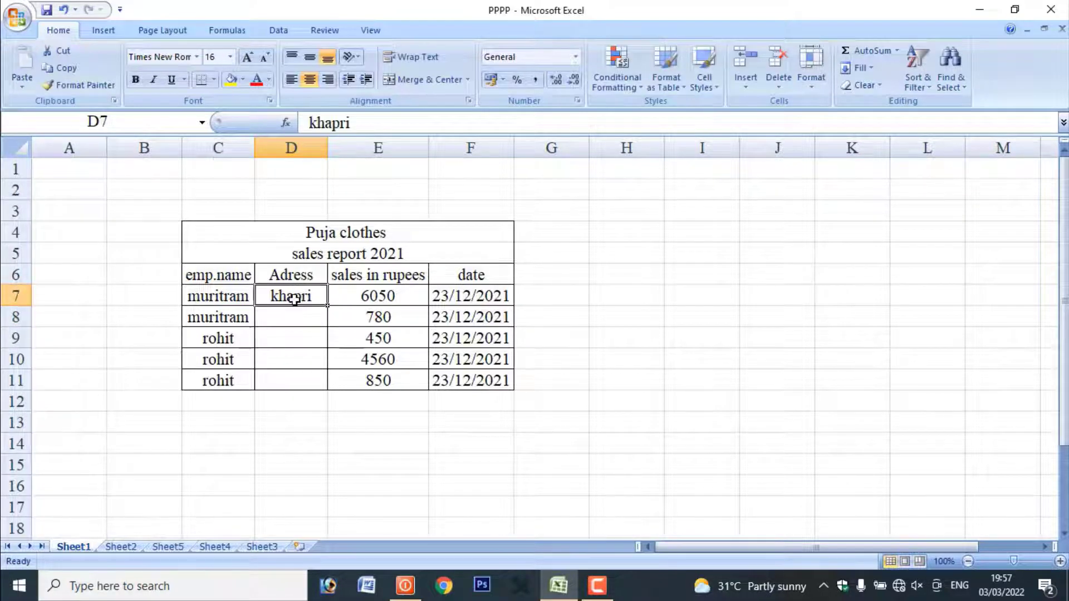
{"action": "left_click_drag", "start_coordinate": [294, 299], "coordinate": [294, 314]}
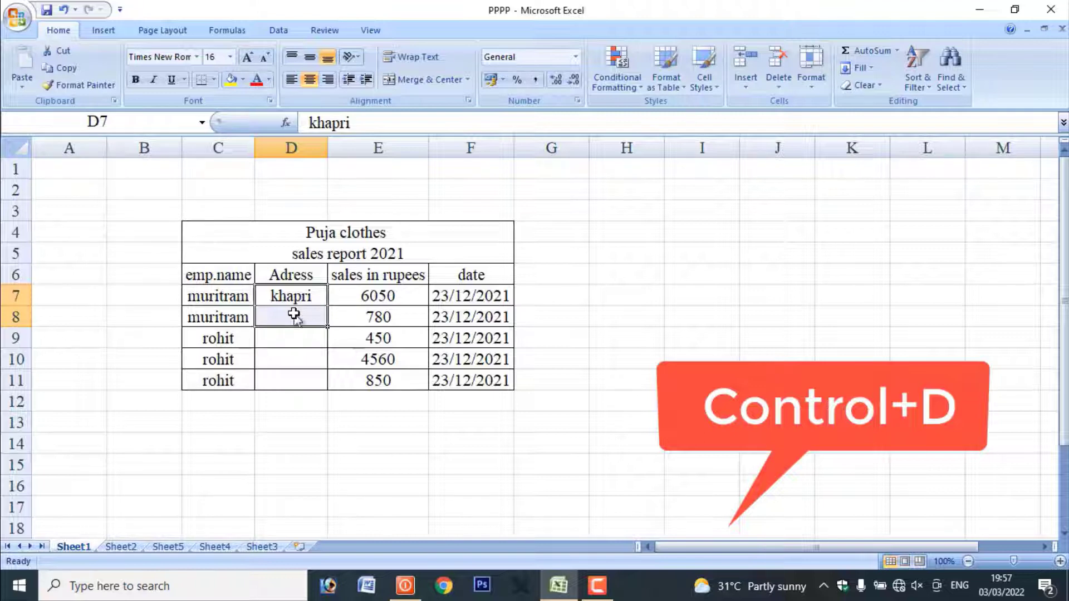
{"action": "key", "text": "ctrl+d"}
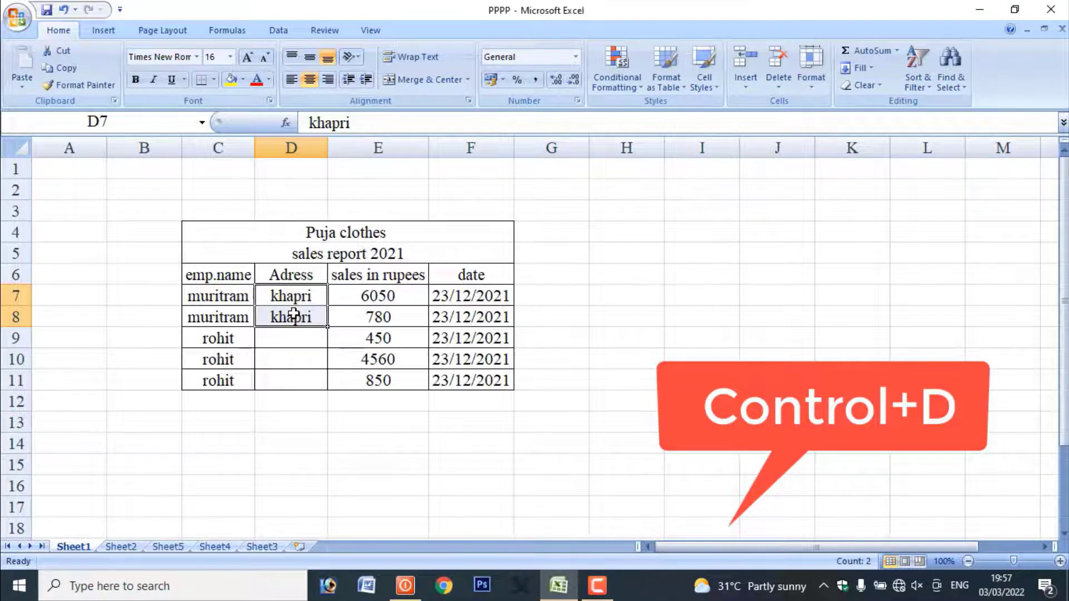
Fill the entry in D8 down through cell D17
{"action": "left_click_drag", "start_coordinate": [294, 310], "coordinate": [294, 499]}
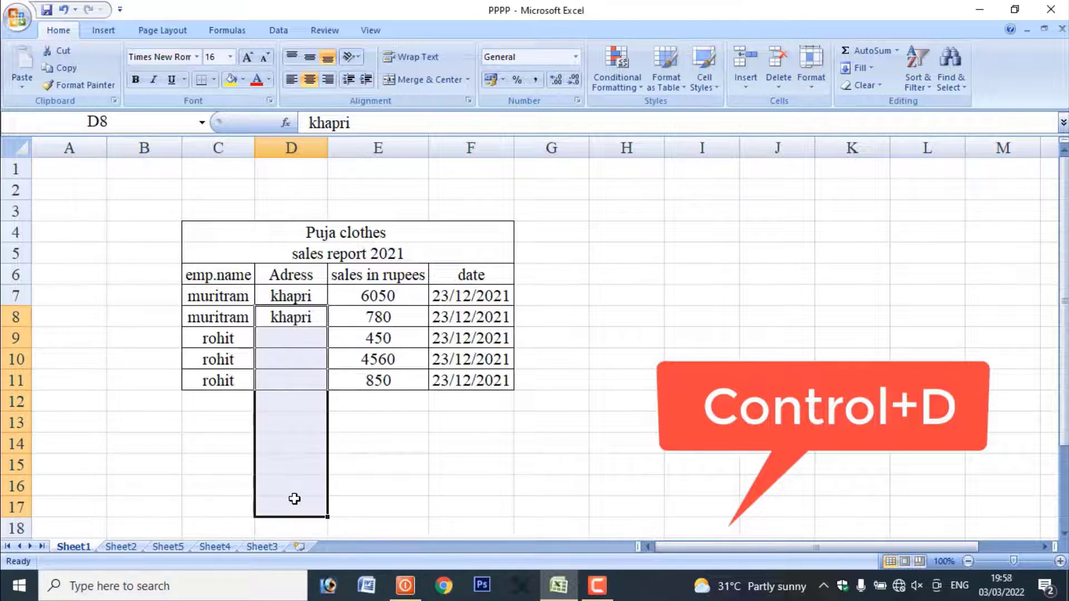
{"action": "key", "text": "ctrl+d"}
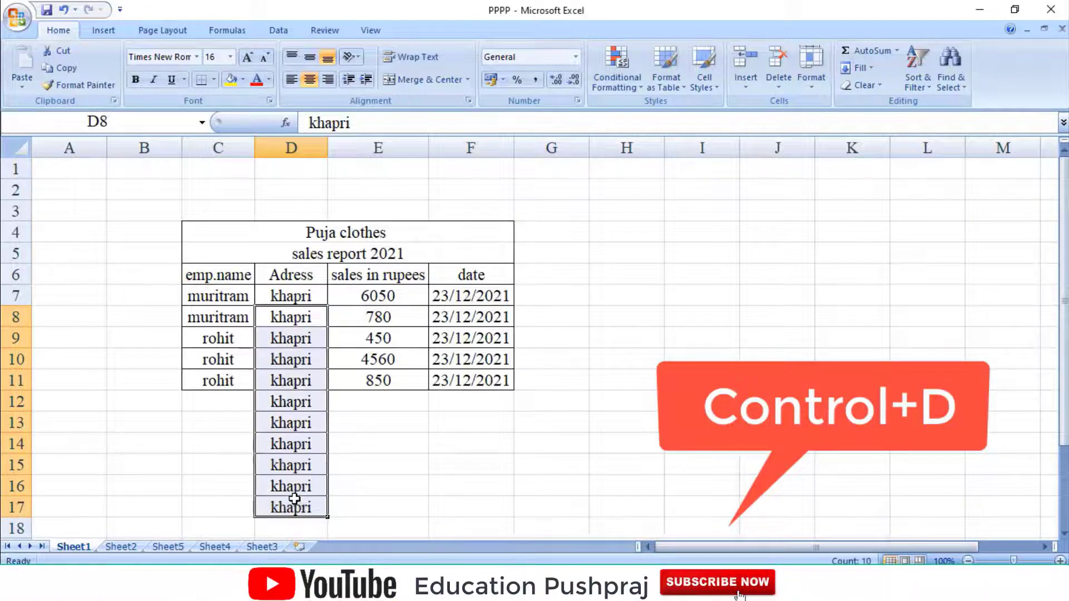